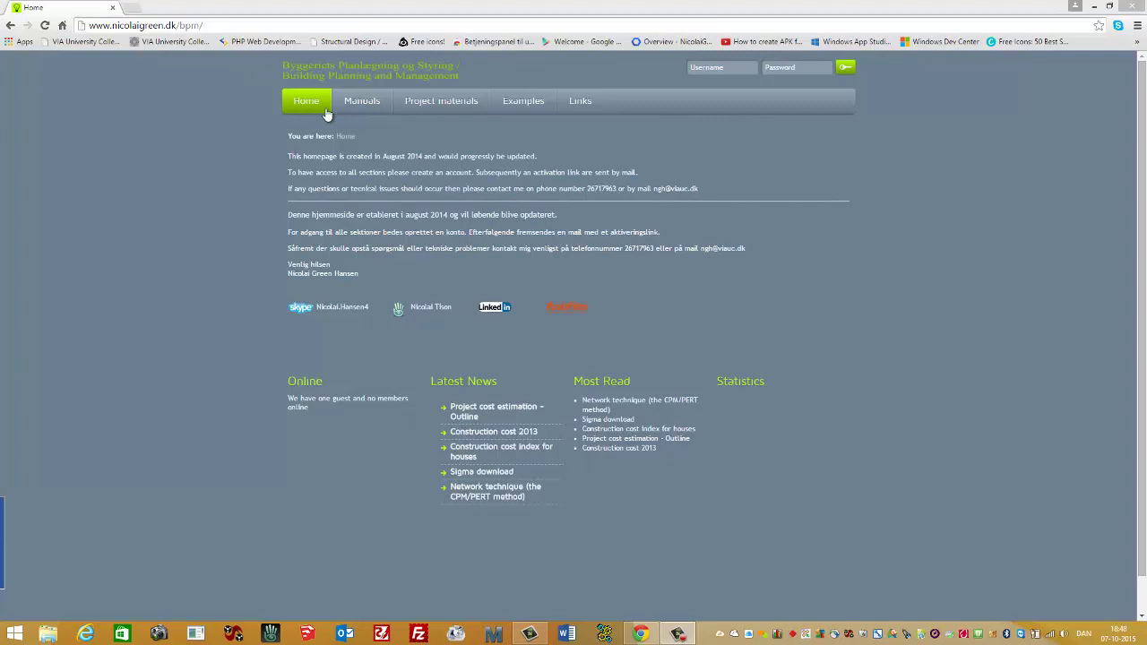
# Go to the English manuals to reach 'Project cost estimation - Outline' and download its xlsx attachment
pyautogui.moveTo(360, 103)
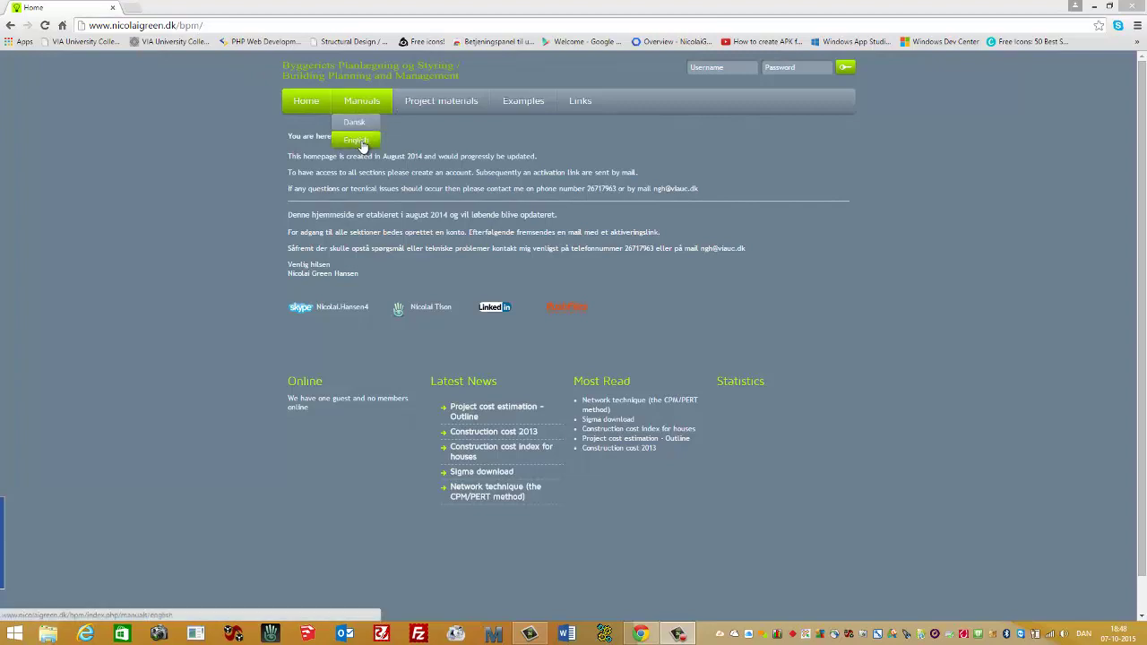
pyautogui.click(362, 145)
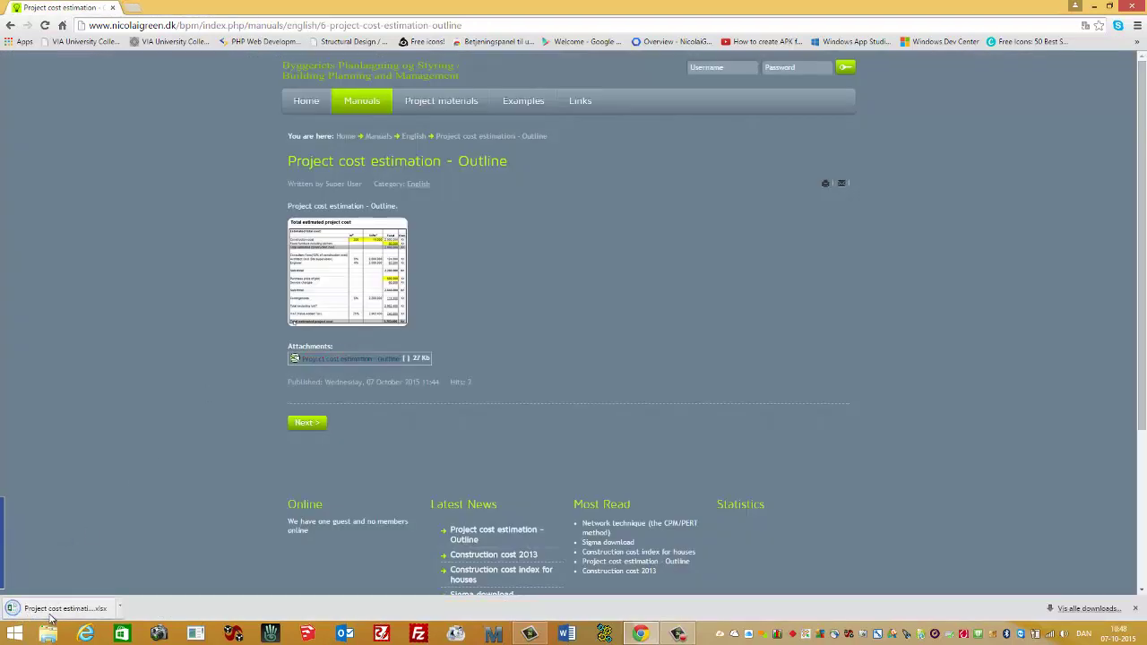
# Open the downloaded workbook with editing enabled and review input cells D6, E7, E16 and C6
pyautogui.click(51, 612)
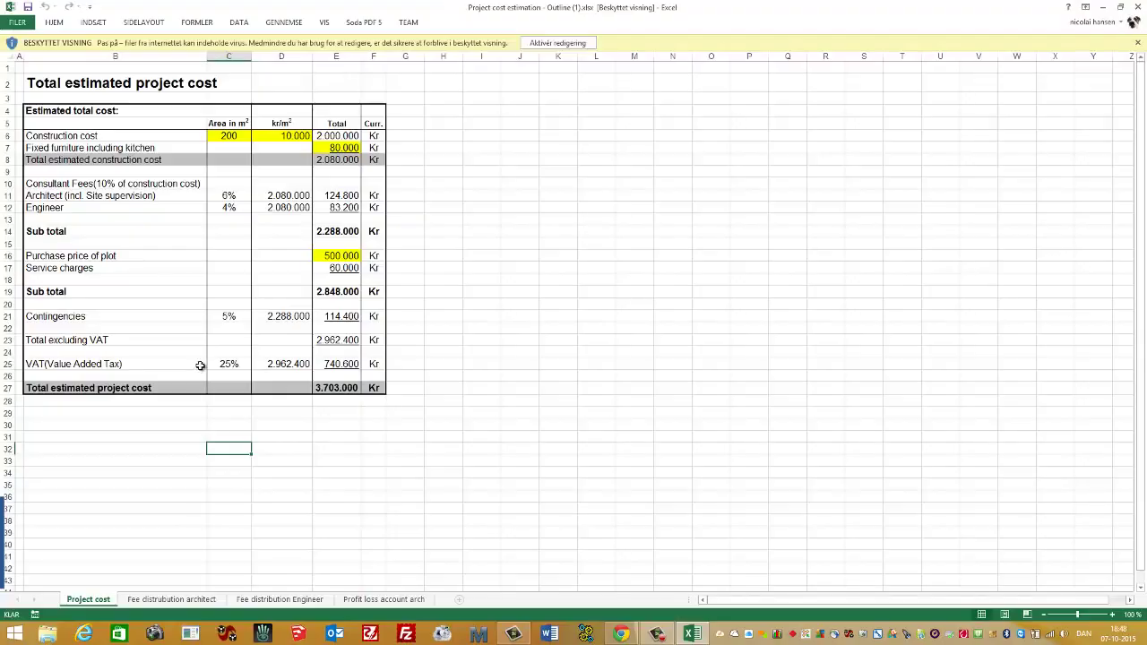
pyautogui.click(557, 43)
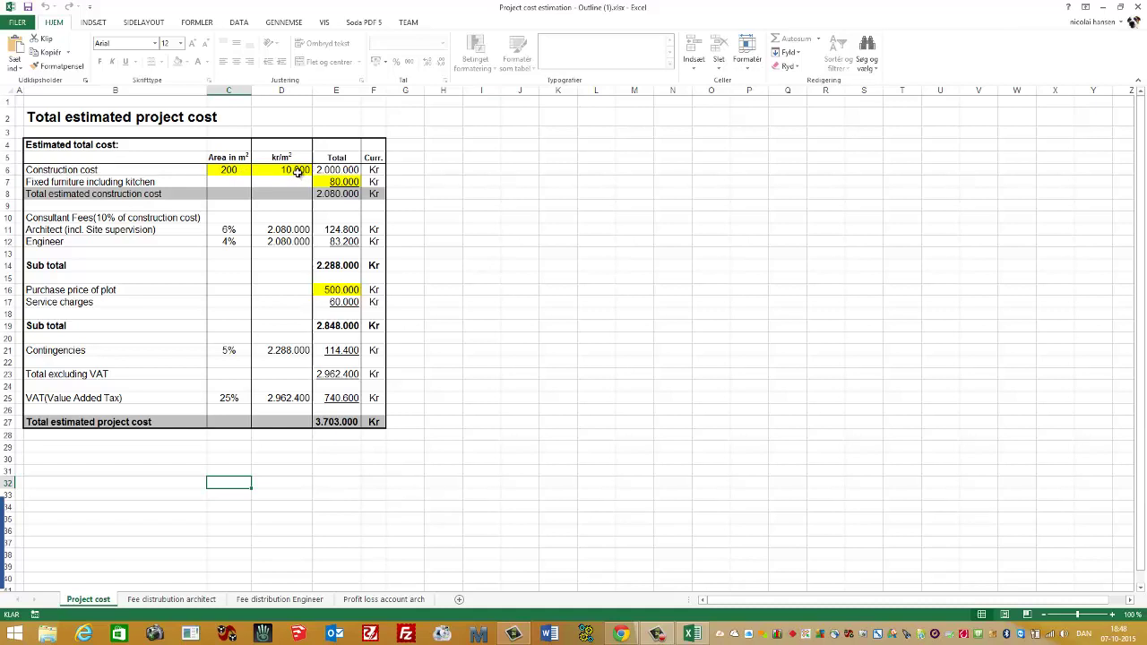
pyautogui.click(296, 172)
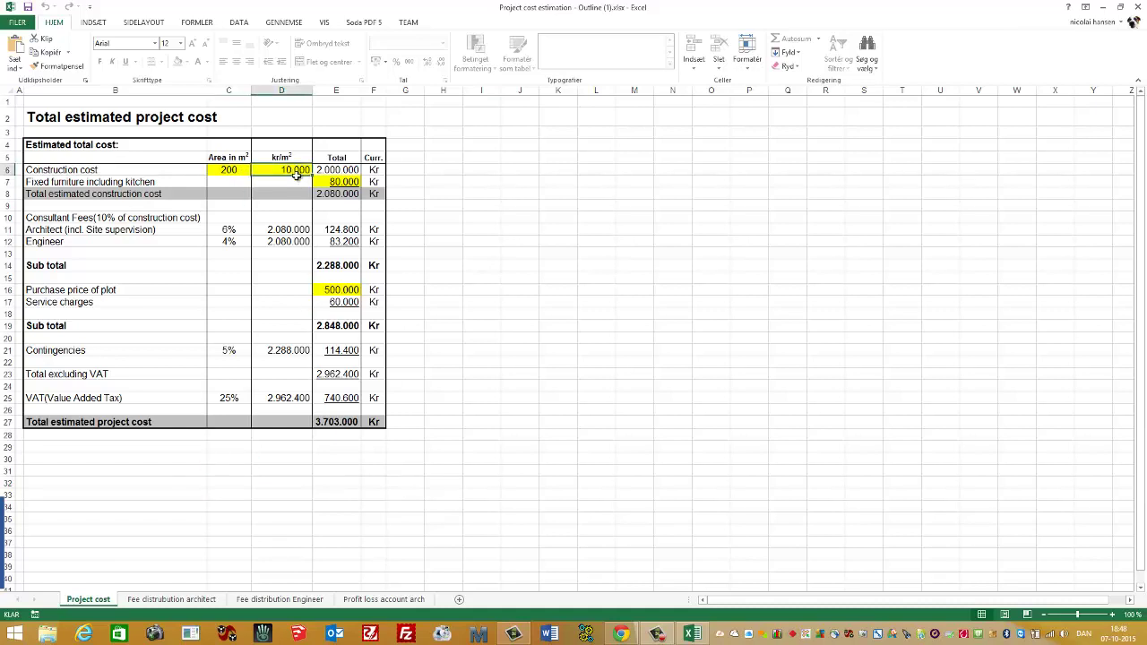
pyautogui.click(344, 182)
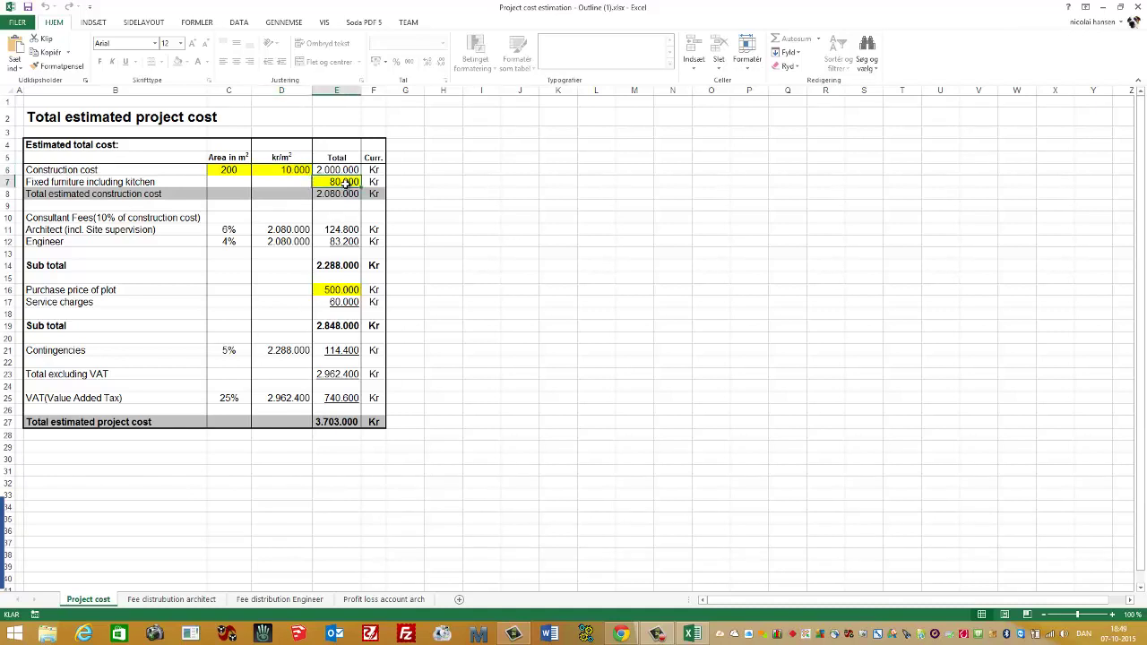
pyautogui.click(352, 290)
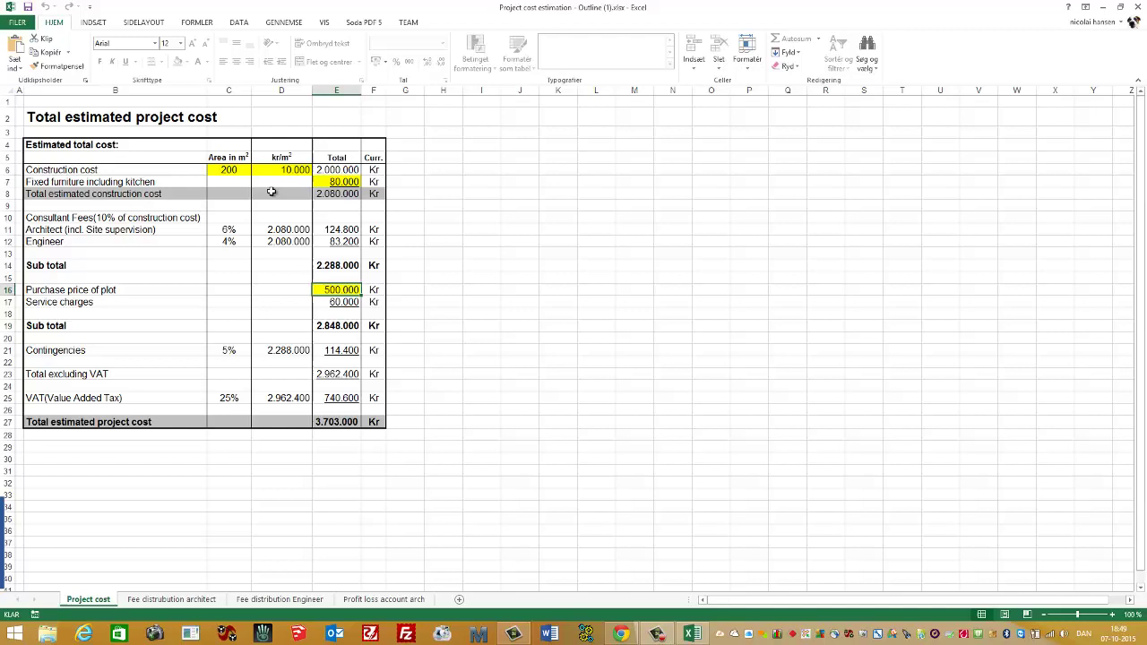
pyautogui.click(235, 171)
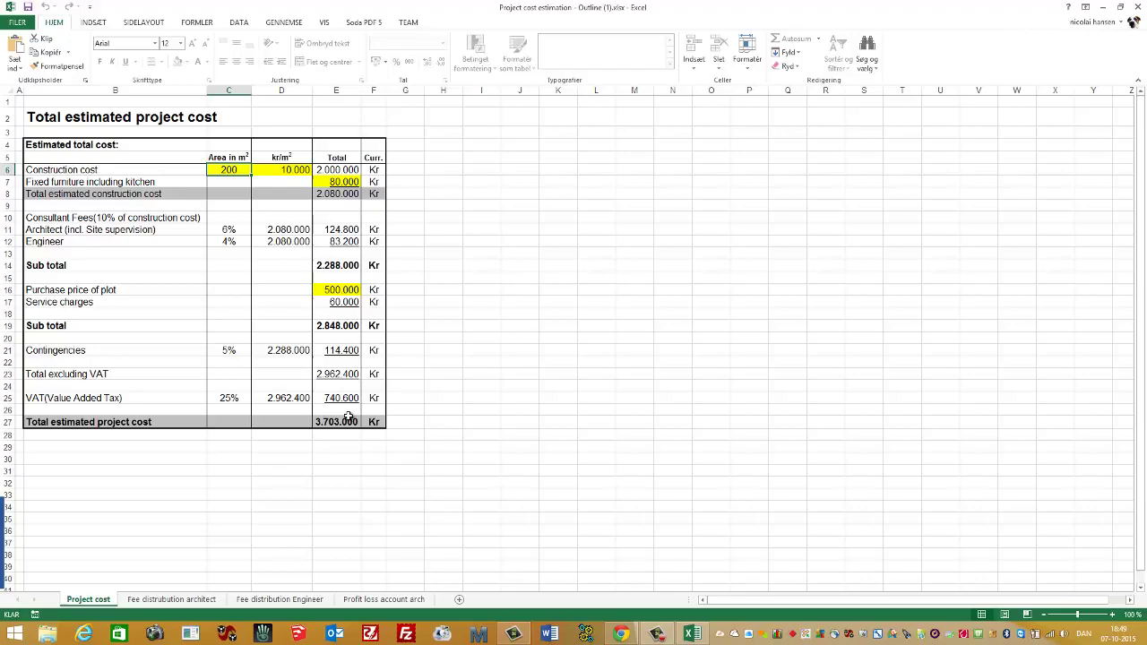
# Open the Construction cost 2013 PDF and zoom in to read its single family house table
pyautogui.click(621, 634)
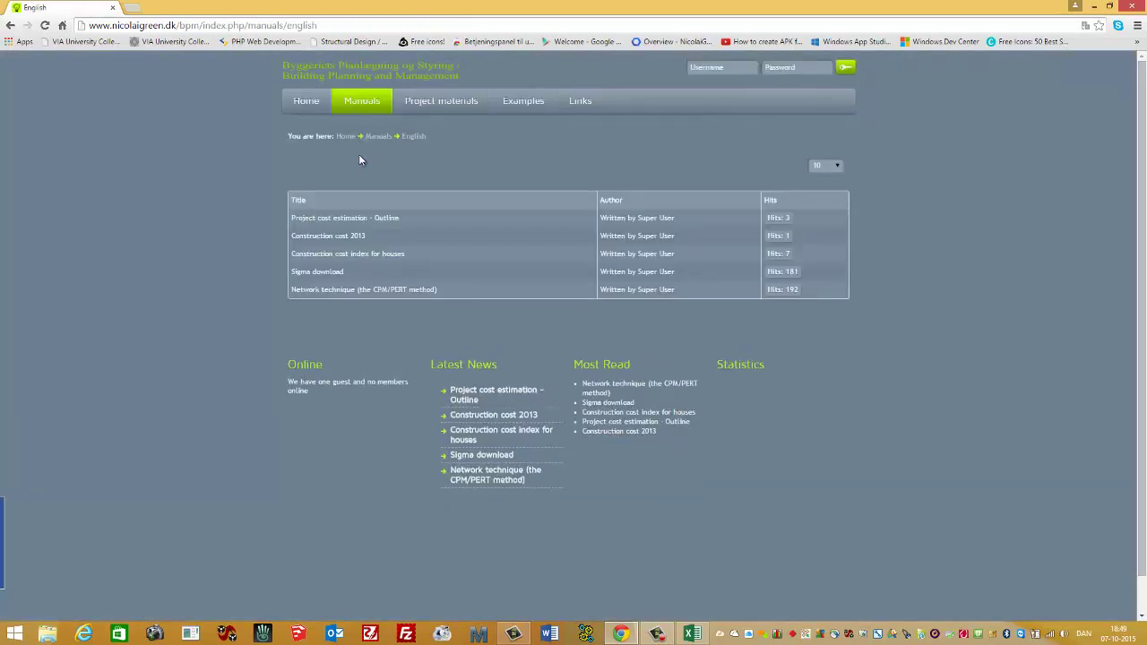
pyautogui.click(358, 237)
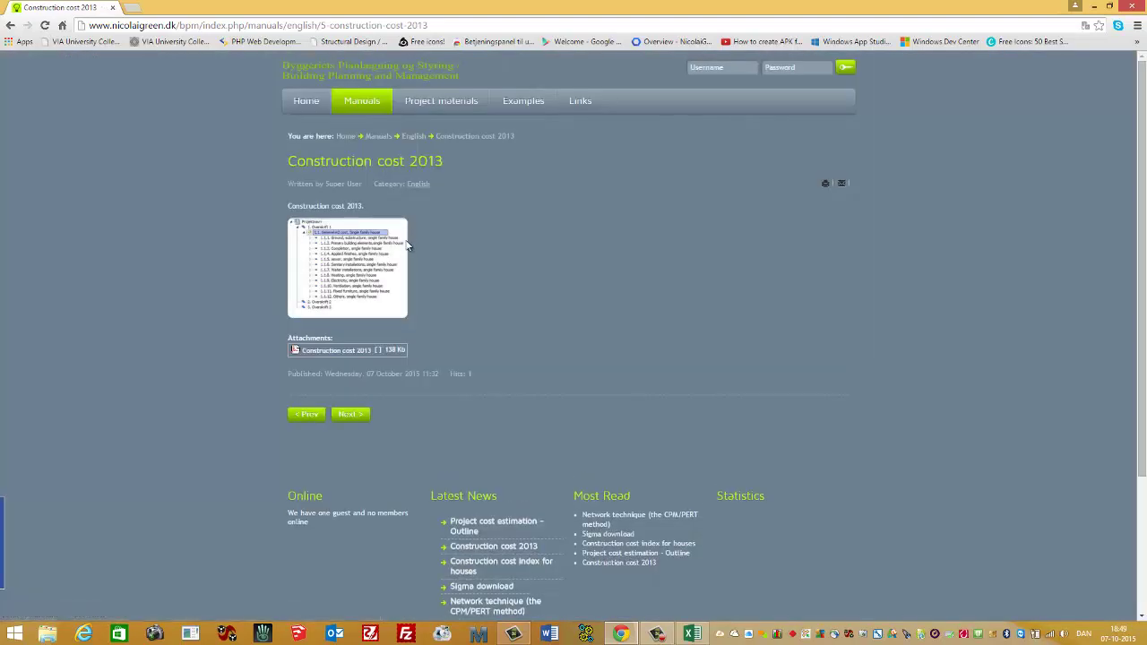
pyautogui.click(346, 350)
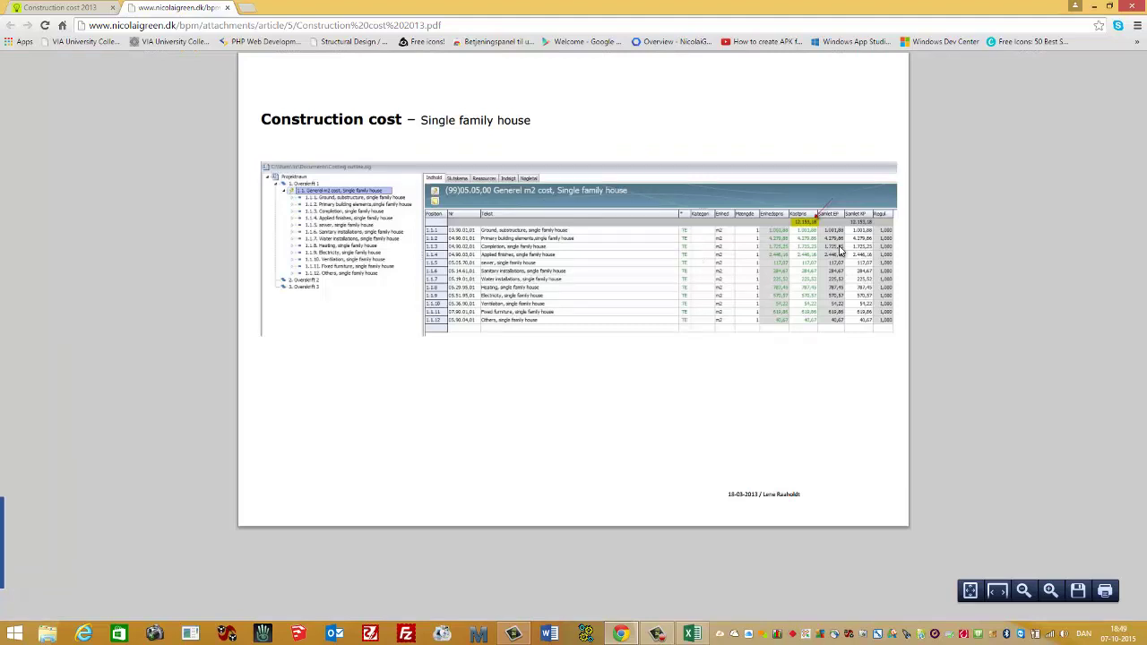
pyautogui.hotkey('ctrl', '+')
pyautogui.hotkey('ctrl', '+')
pyautogui.hotkey('ctrl', '+')
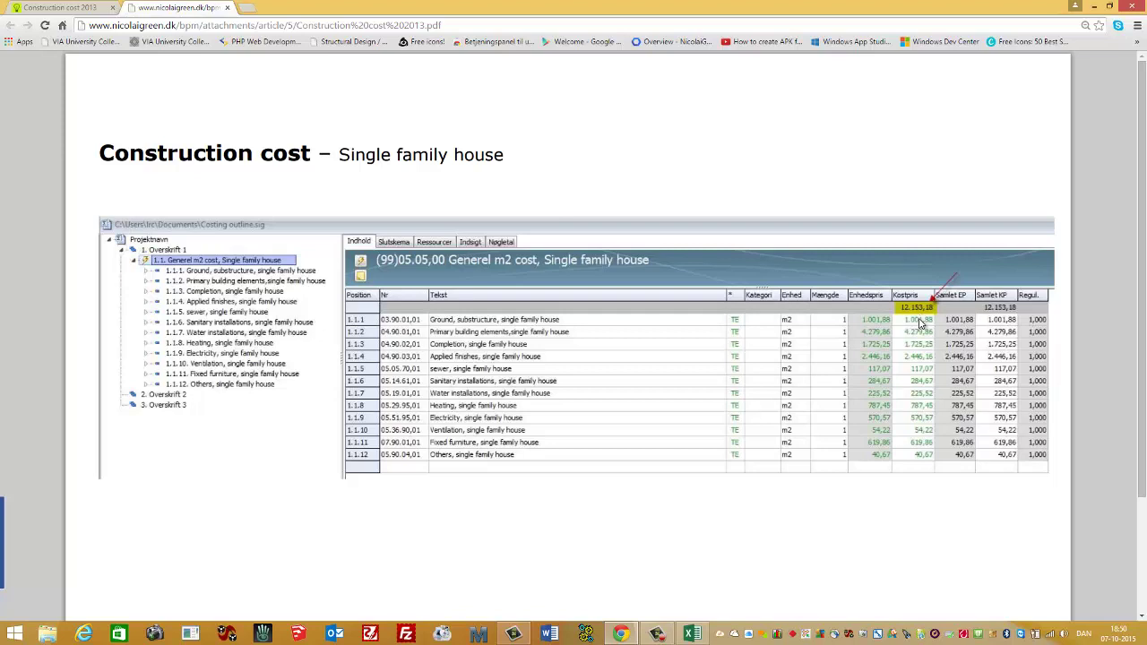
pyautogui.hotkey('ctrl', '-')
pyautogui.hotkey('ctrl', '-')
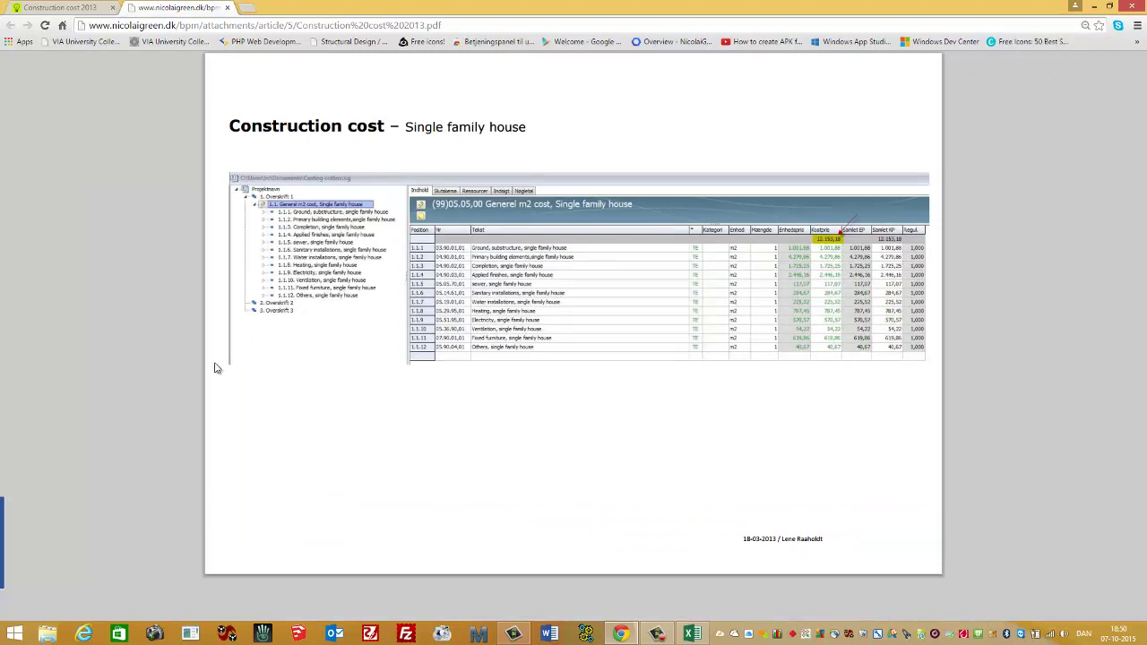
# Screenshot the single family house cost table, sizing the Gadwin rectangle from header to last row and rightmost column
pyautogui.moveTo(2, 551)
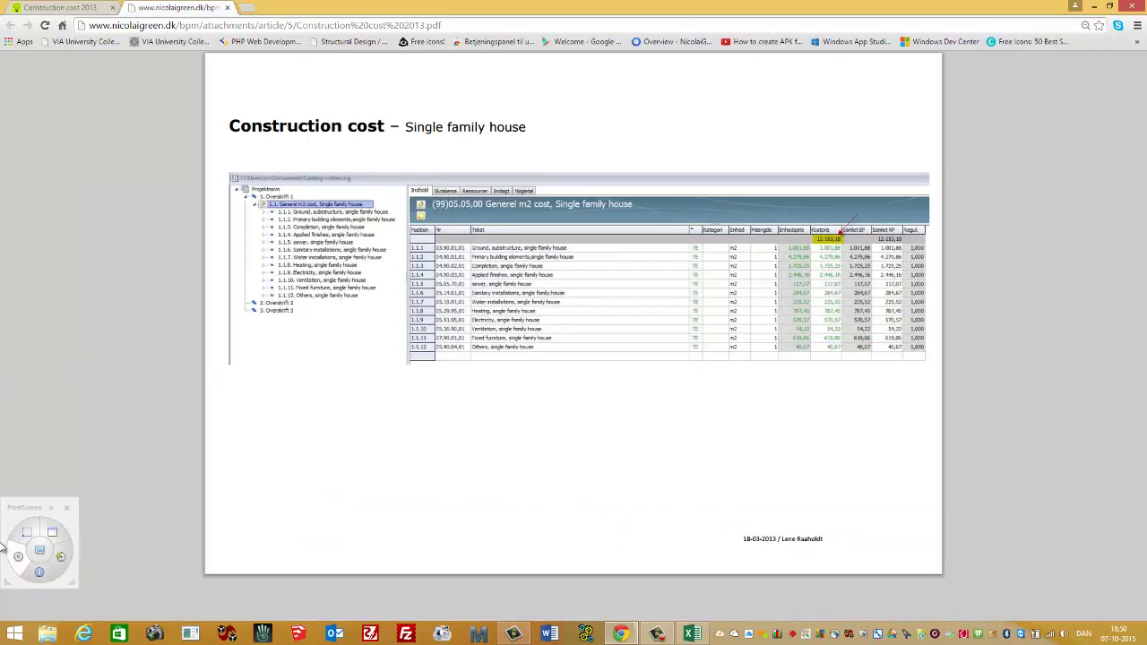
pyautogui.click(38, 526)
pyautogui.moveTo(305, 305); pyautogui.dragTo(717, 356)
pyautogui.moveTo(607, 307); pyautogui.dragTo(709, 189)
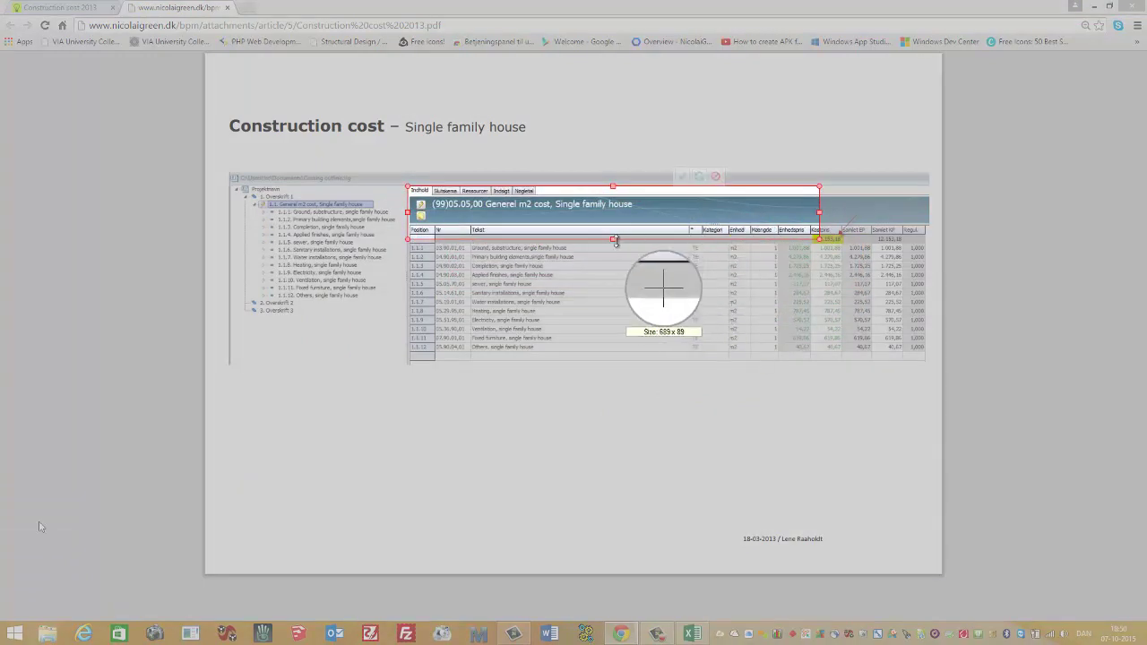
pyautogui.moveTo(615, 240); pyautogui.dragTo(610, 364)
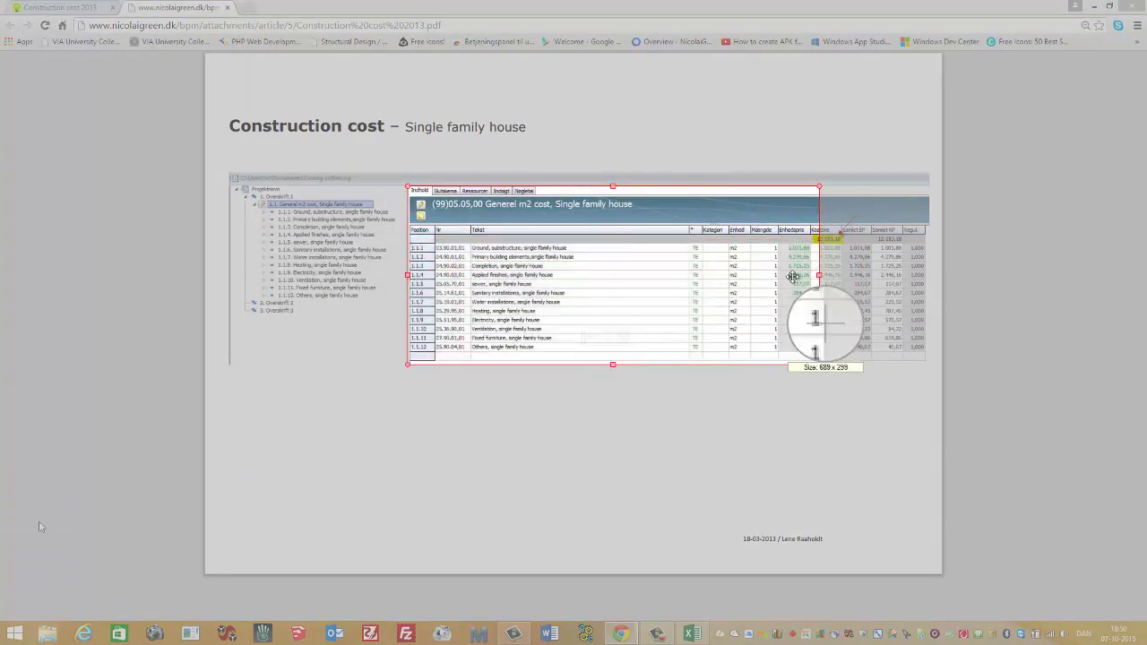
pyautogui.moveTo(819, 275); pyautogui.dragTo(933, 273)
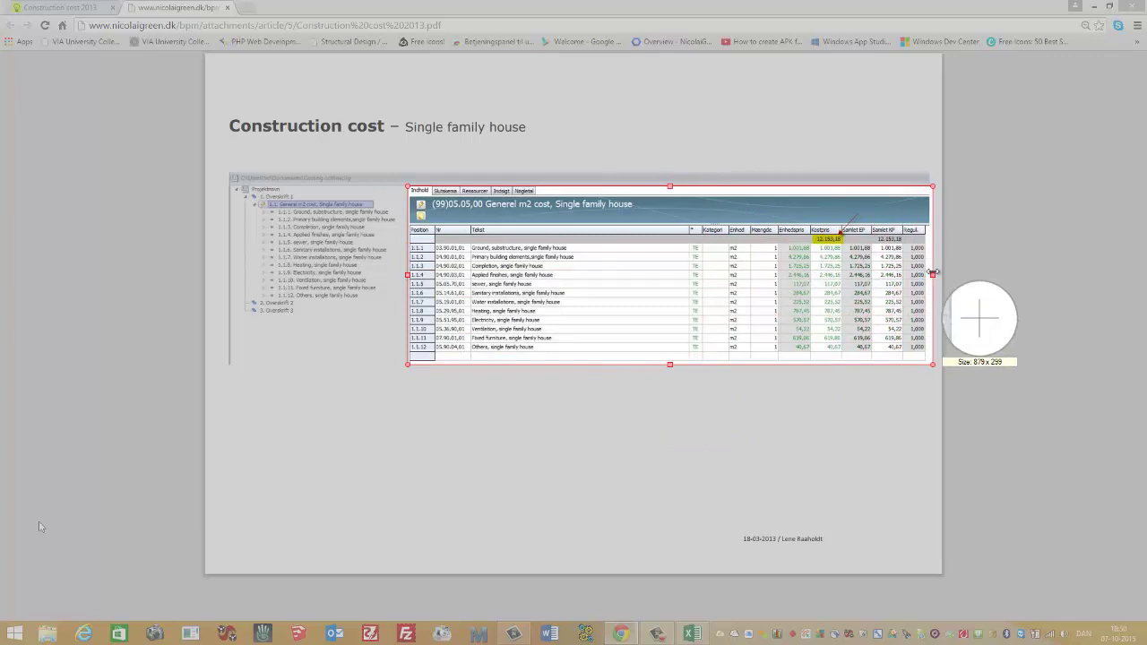
pyautogui.press('Return')
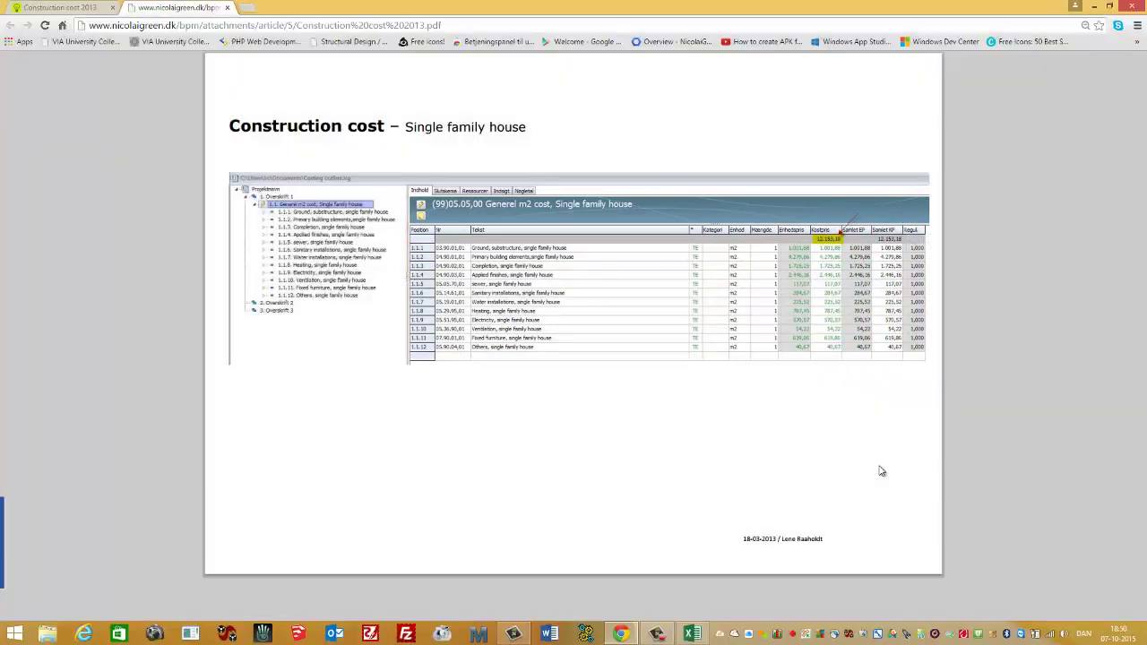
pyautogui.click(165, 151)
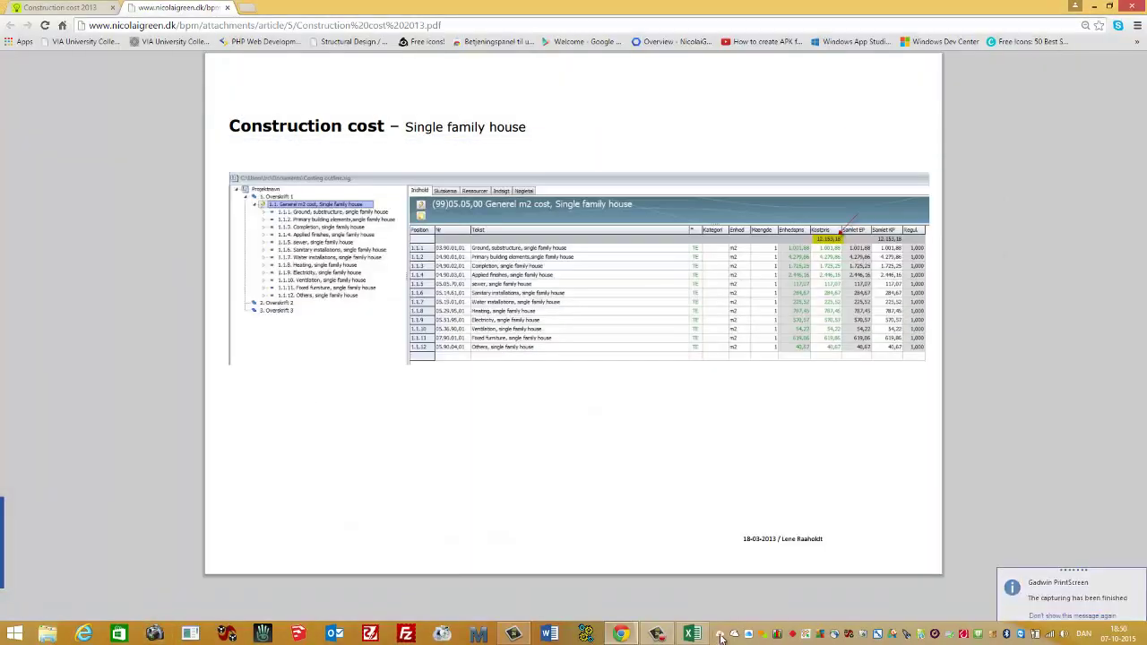
pyautogui.click(692, 633)
# Remove the Project cost sheet's protection with its password after the paste at H4 is blocked
pyautogui.click(457, 147)
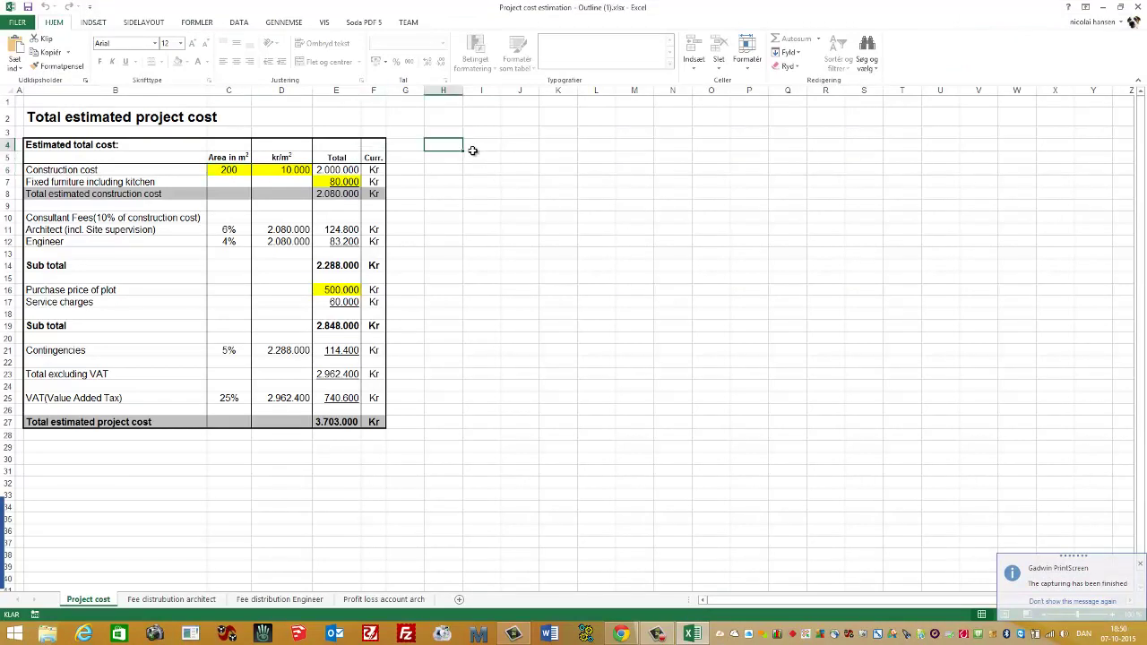
pyautogui.press('Return')
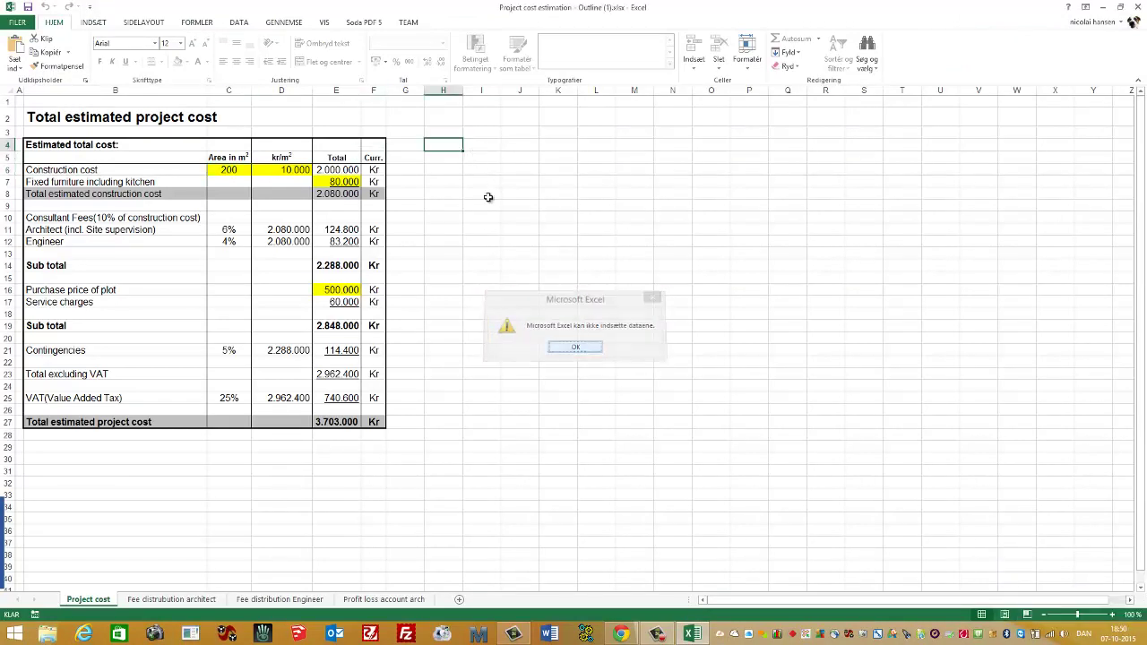
pyautogui.click(281, 23)
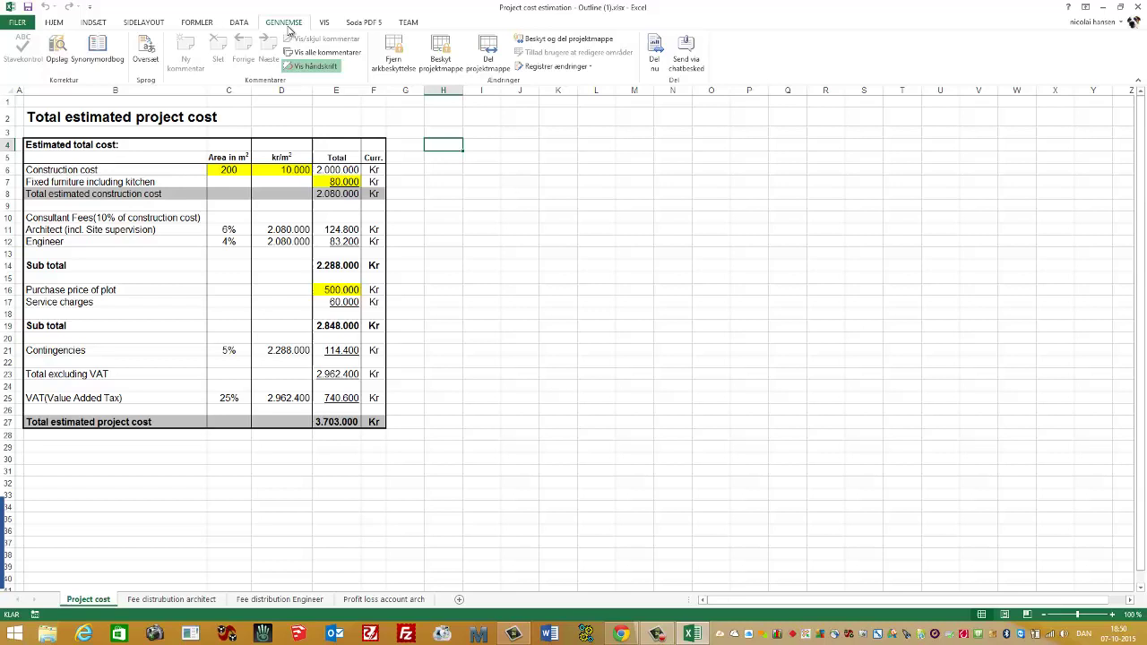
pyautogui.click(393, 59)
pyautogui.write('****')
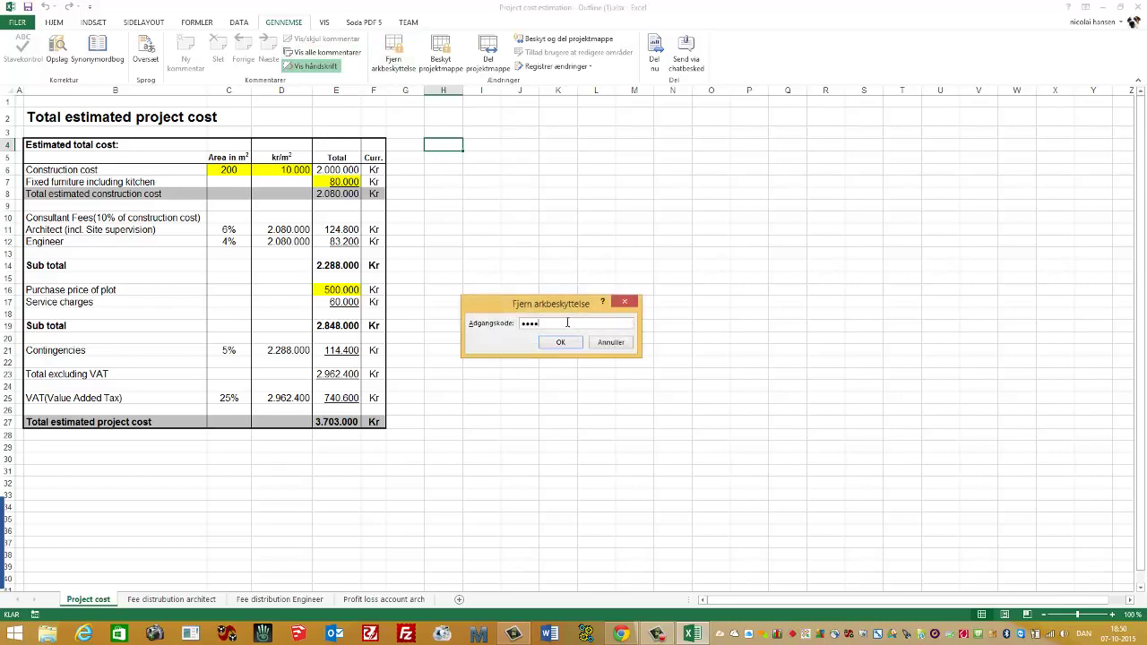
pyautogui.click(560, 342)
# Paste the captured cost table image at cell H4 beside the estimate
pyautogui.hotkey('ctrl', 'v')
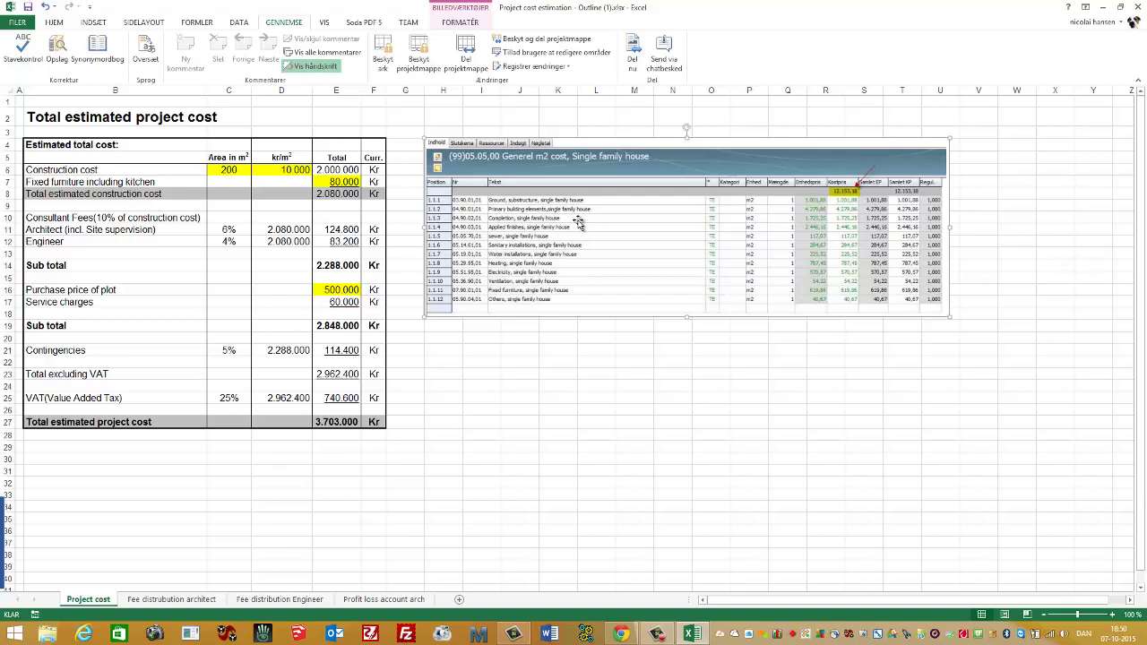
pyautogui.click(457, 348)
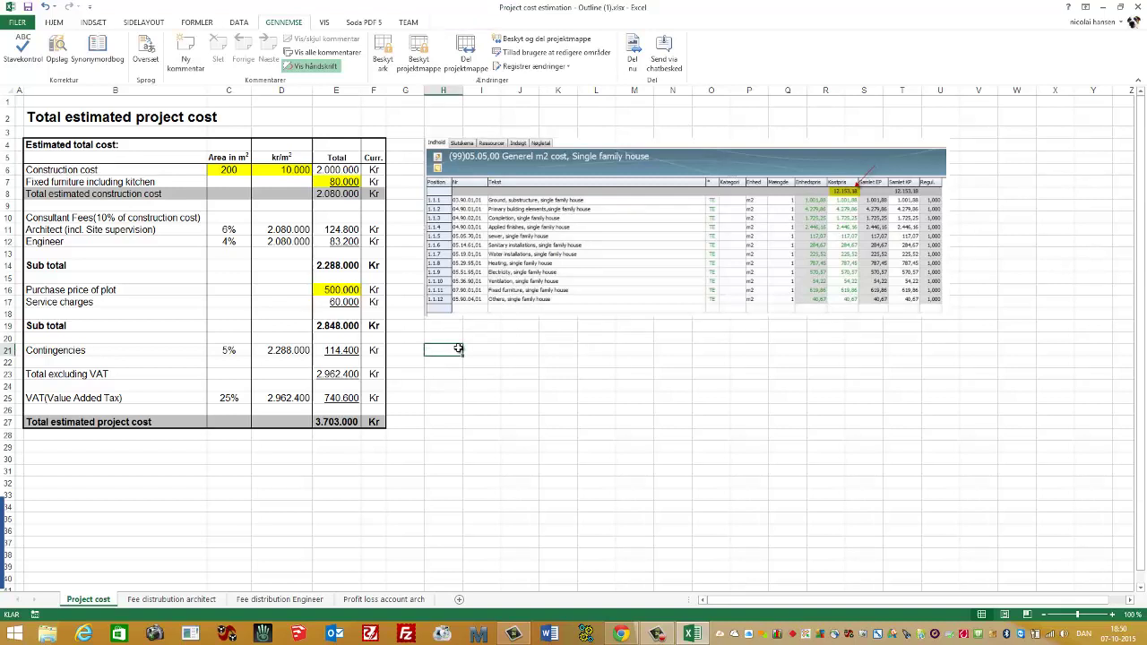
pyautogui.click(620, 633)
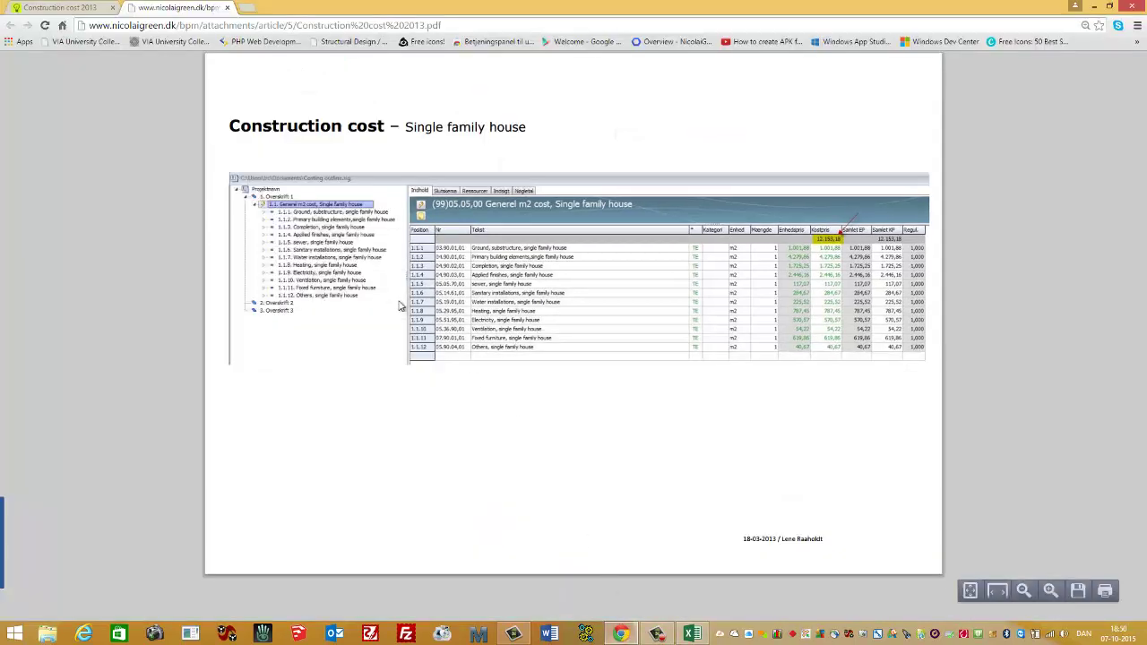
# Open the construction cost index PDF zoomed in and review it down to the 2003 base value 100,0
pyautogui.click(227, 7)
pyautogui.moveTo(361, 106)
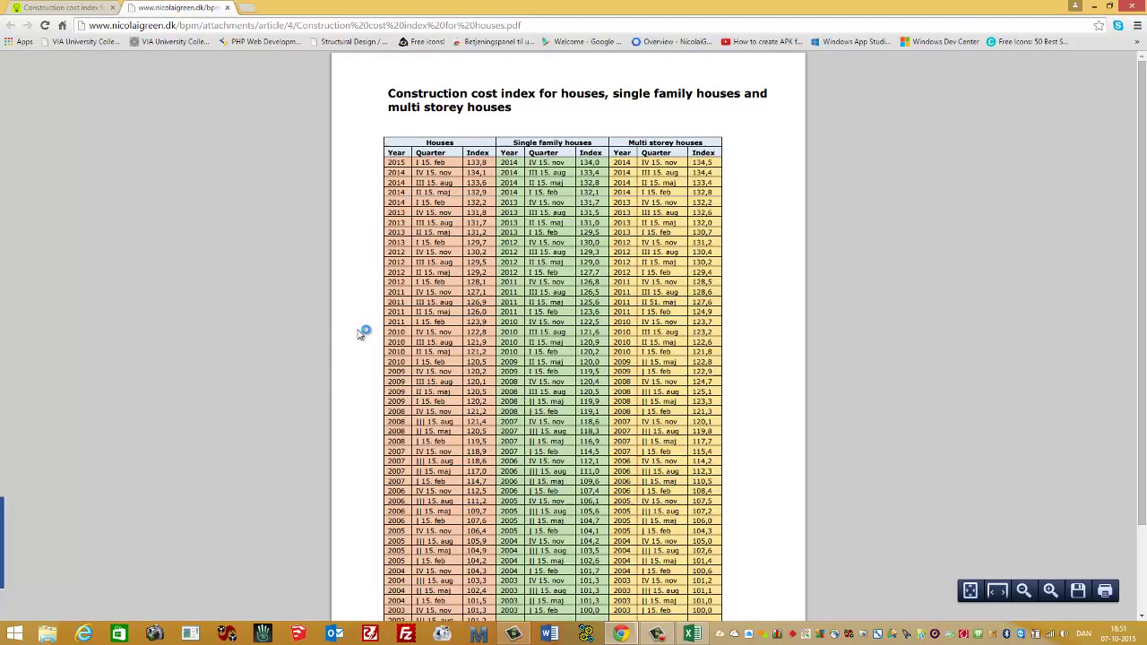
pyautogui.hotkey('ctrl', '+')
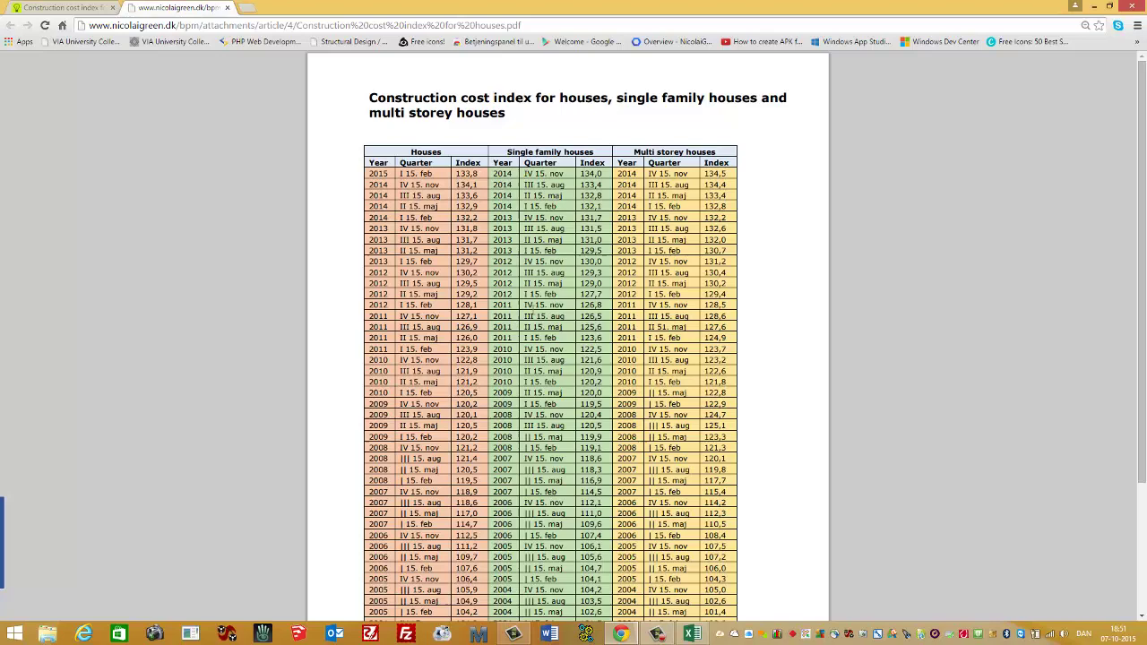
pyautogui.scroll(-2, 530, 310)
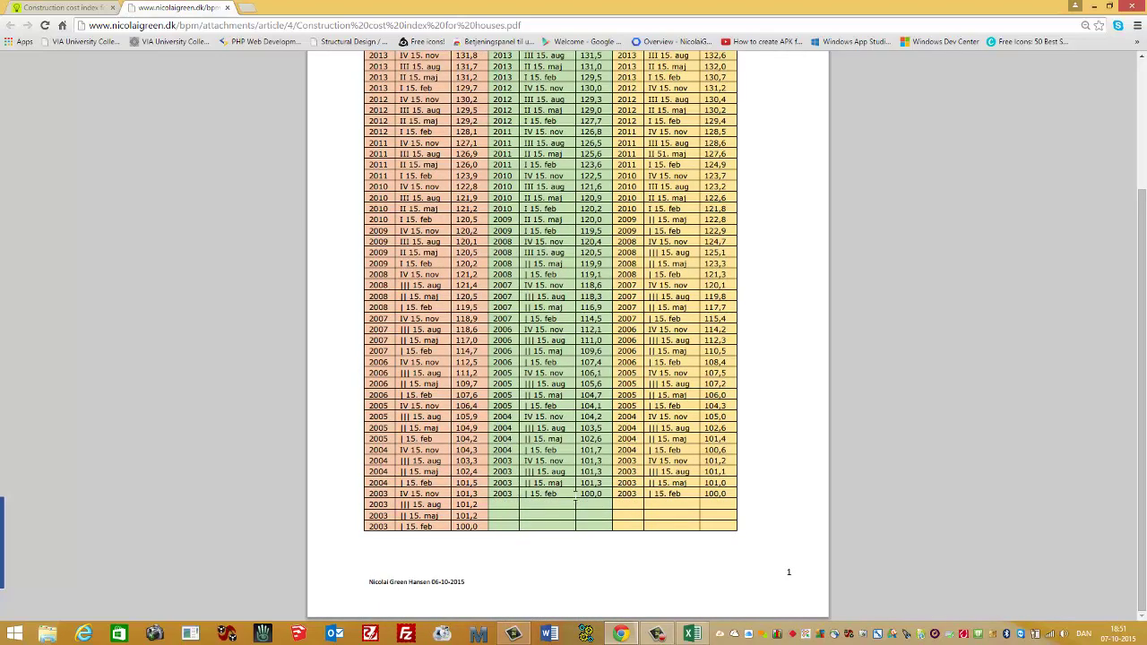
pyautogui.moveTo(609, 495); pyautogui.dragTo(581, 495)
pyautogui.scroll(2, 607, 460)
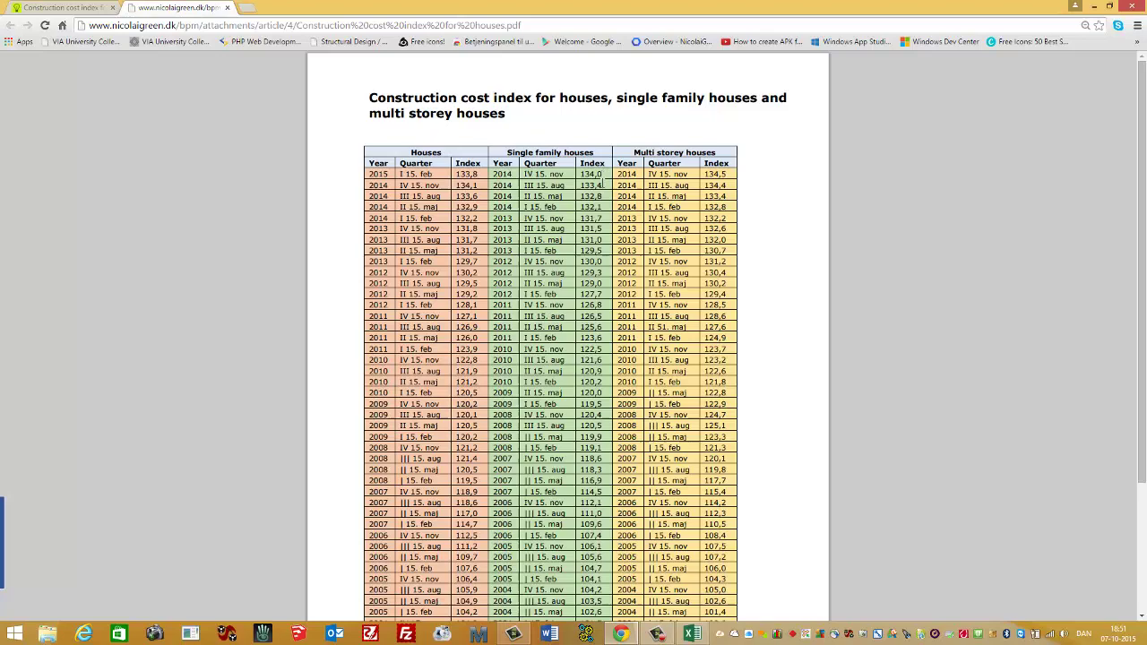
pyautogui.scroll(-4, 601, 183)
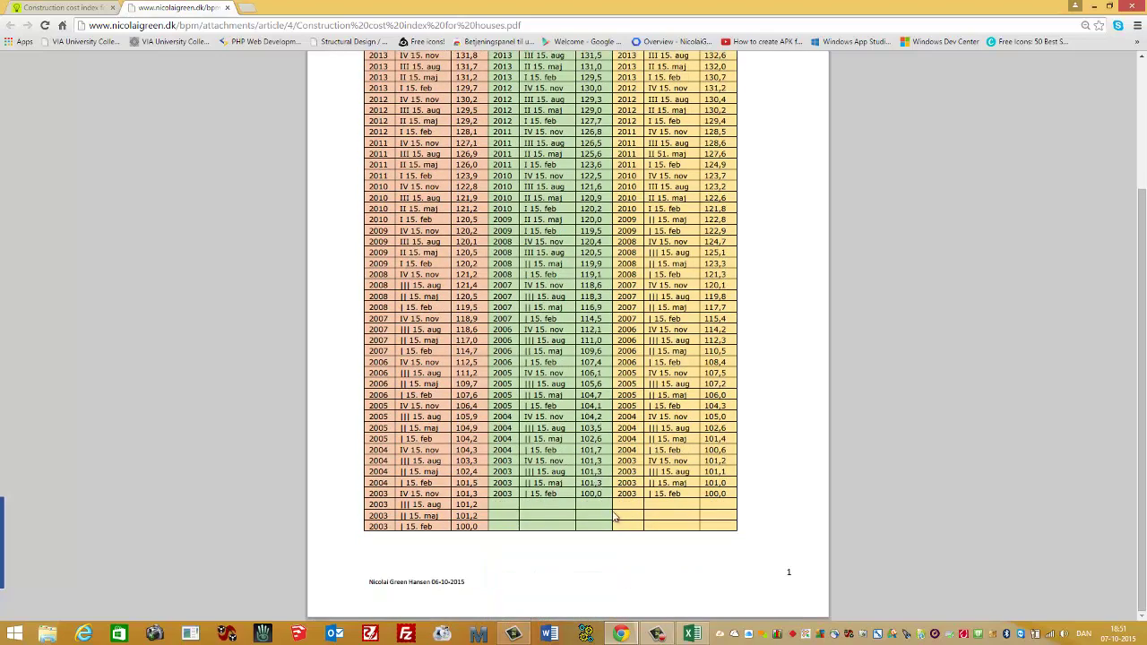
pyautogui.scroll(4, 578, 219)
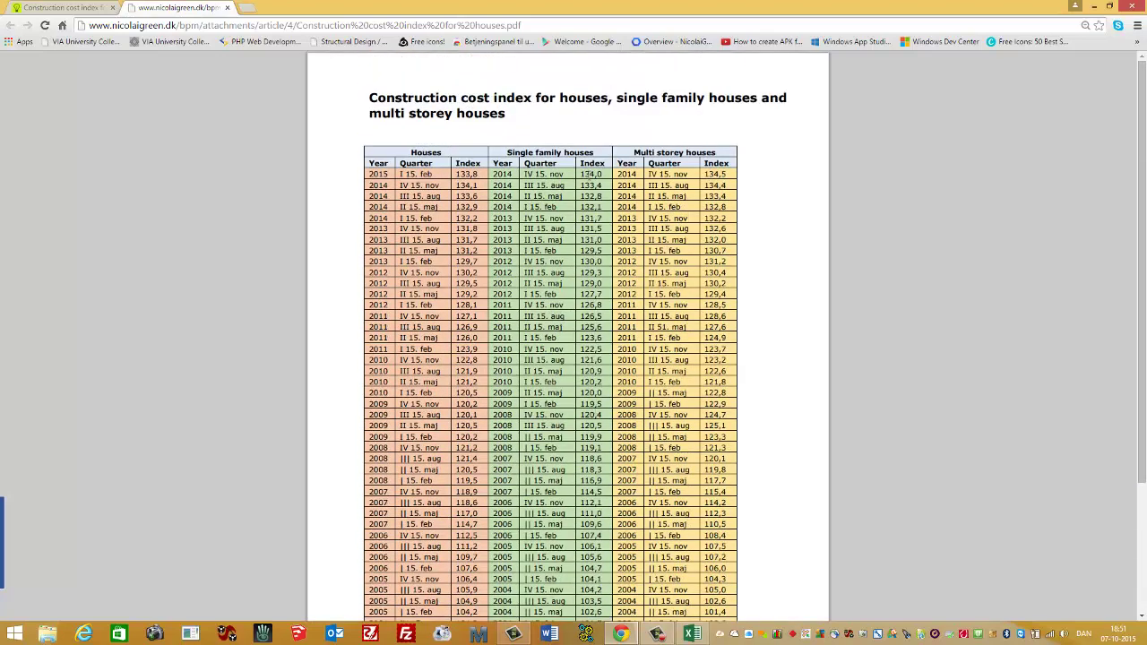
pyautogui.scroll(-4, 598, 182)
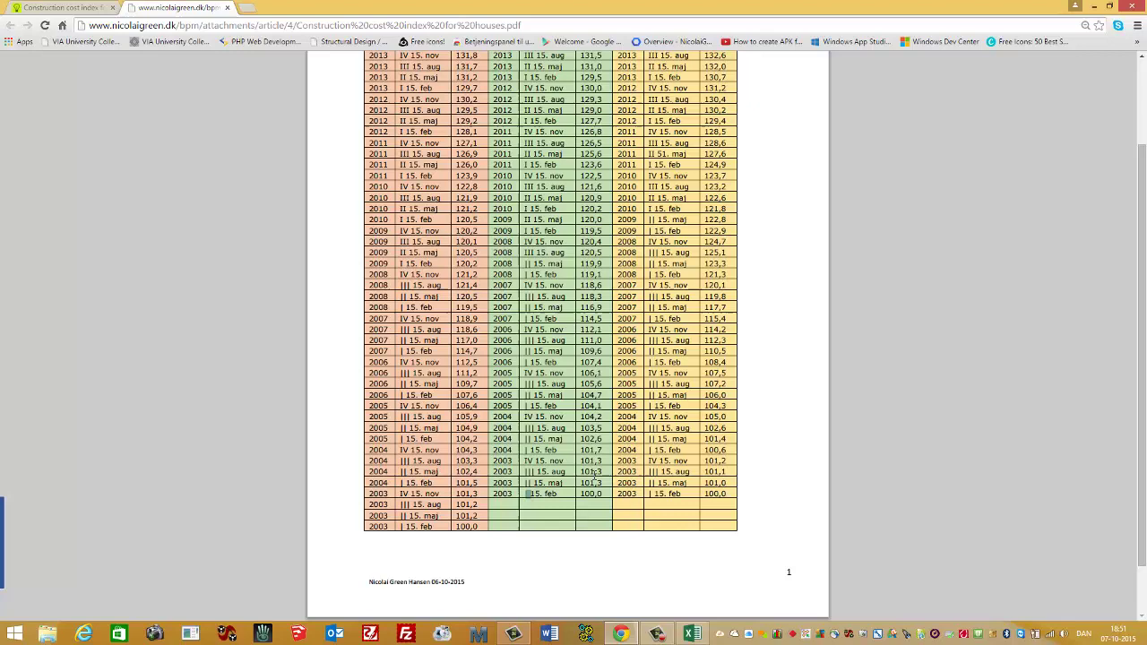
pyautogui.scroll(4, 591, 485)
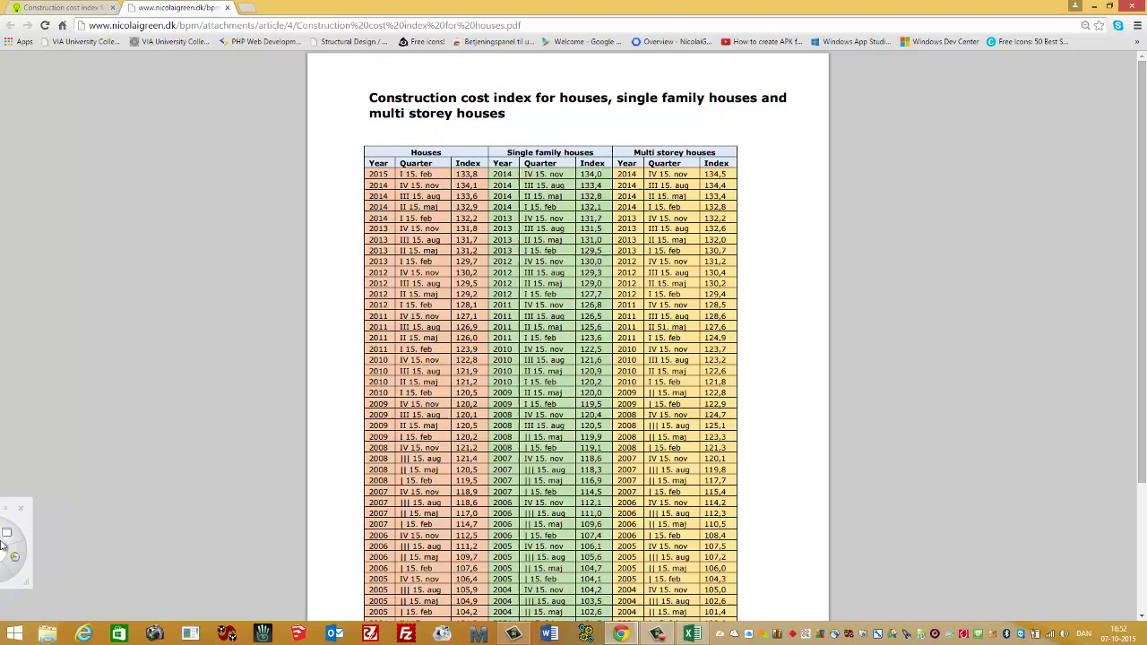
# Screenshot the index table's header and top rows, narrowing the capture box to the table's width
pyautogui.click(28, 535)
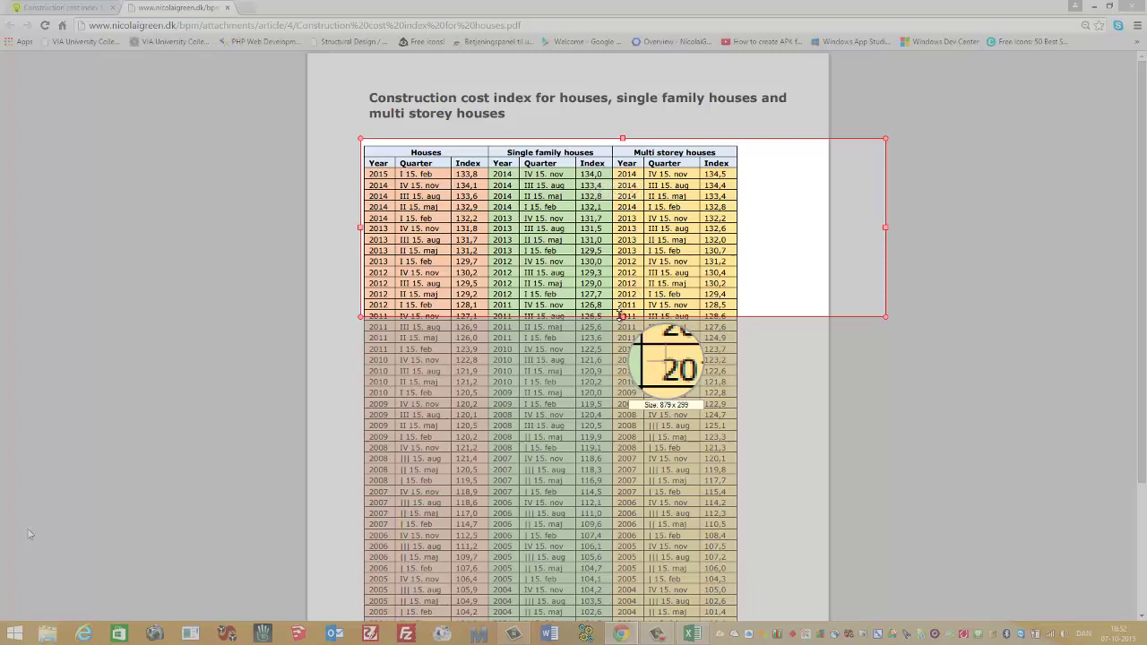
pyautogui.moveTo(621, 316); pyautogui.dragTo(621, 326)
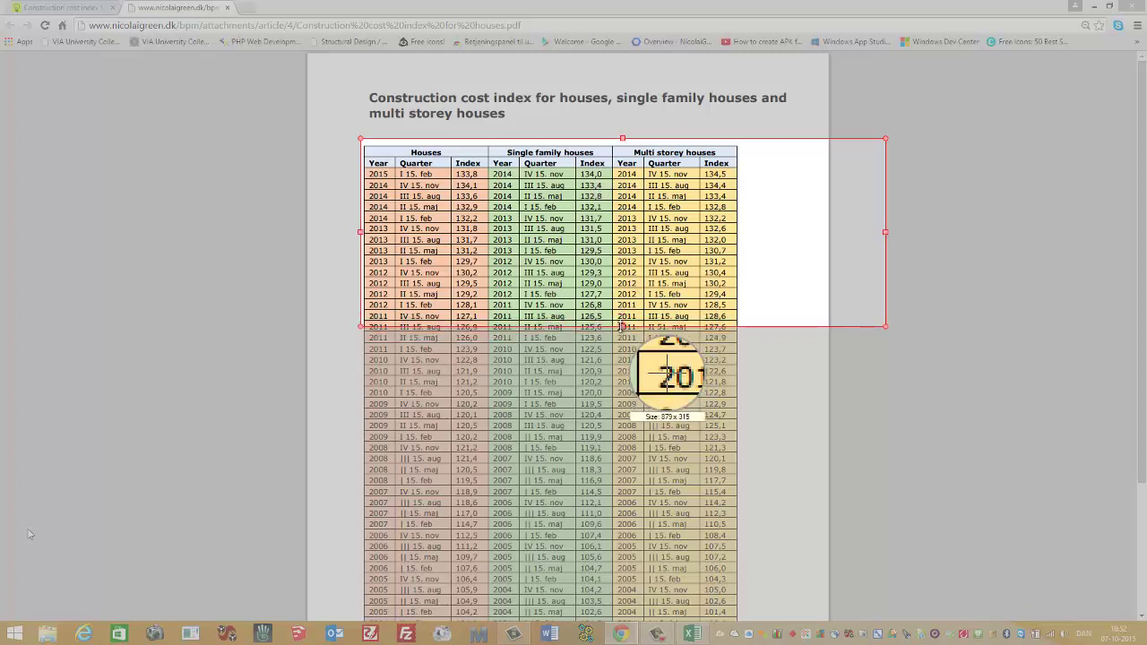
pyautogui.moveTo(887, 234); pyautogui.dragTo(742, 231)
pyautogui.press('Return')
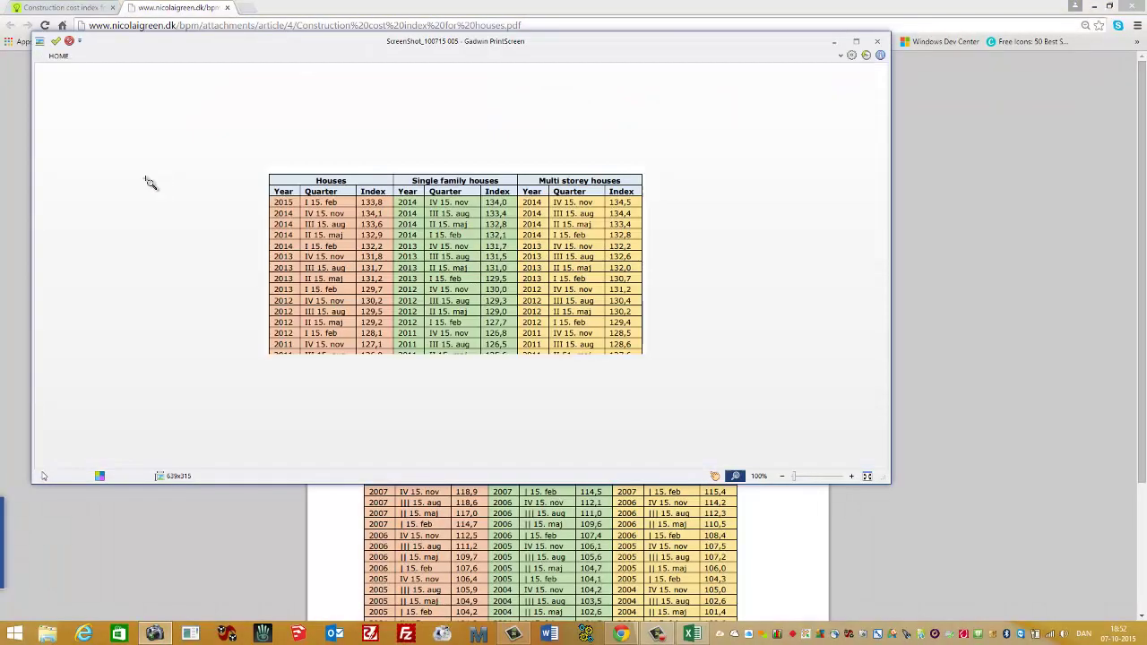
pyautogui.click(55, 42)
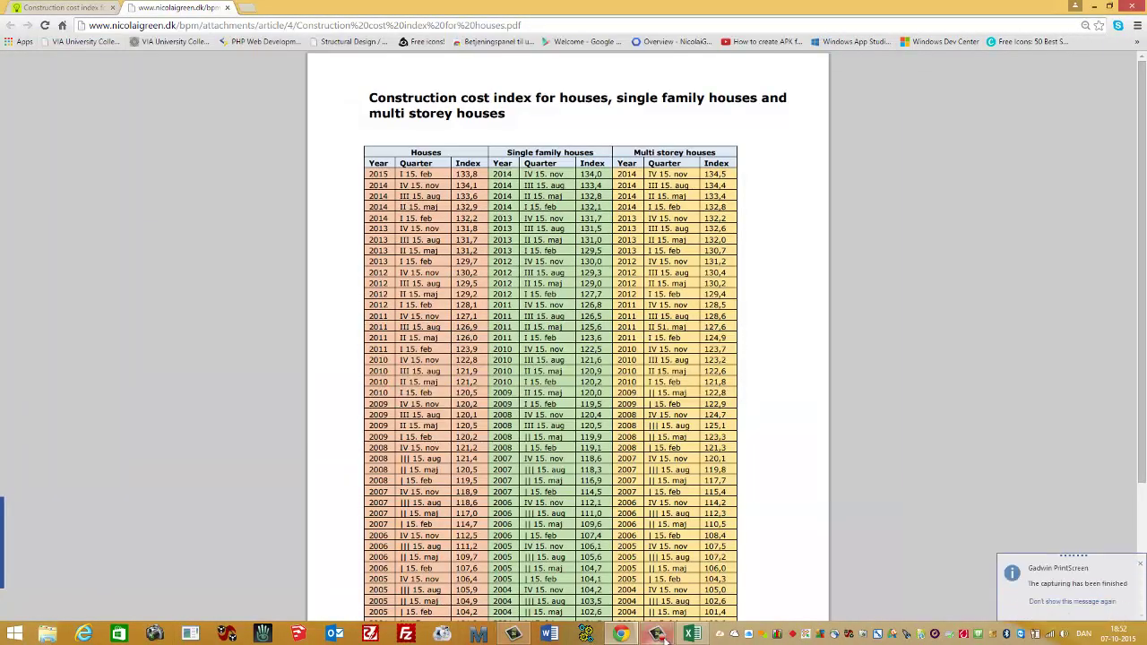
# Paste the index table screenshot into Excel and nudge it up beneath the m2 cost picture
pyautogui.click(692, 634)
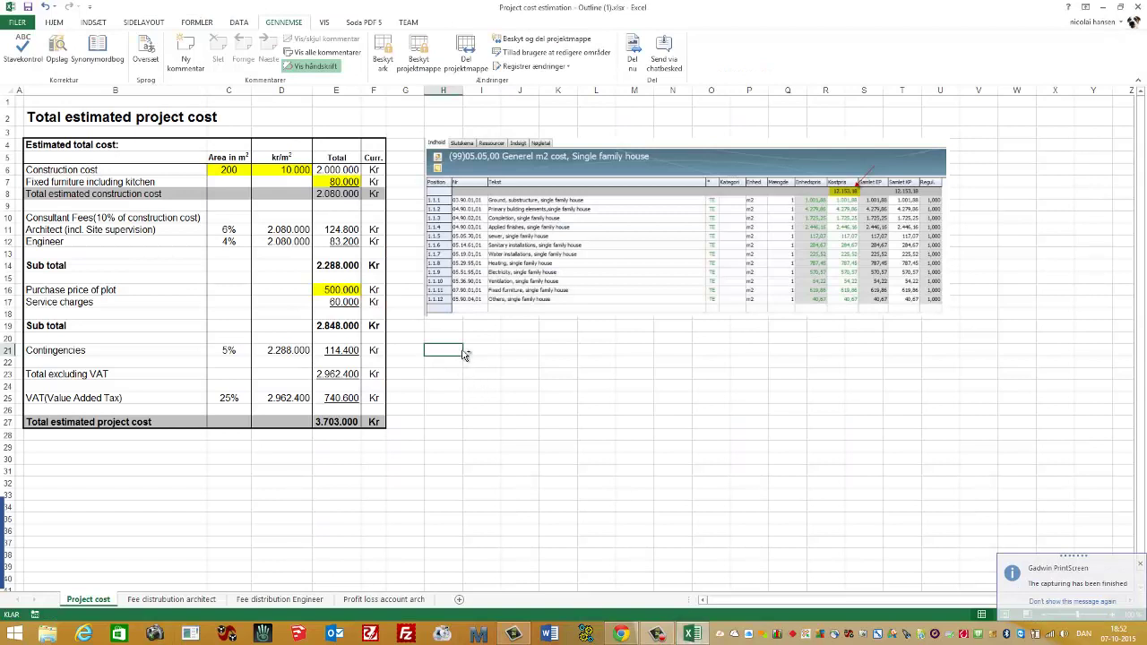
pyautogui.hotkey('ctrl', 'v')
pyautogui.moveTo(557, 421); pyautogui.dragTo(557, 406)
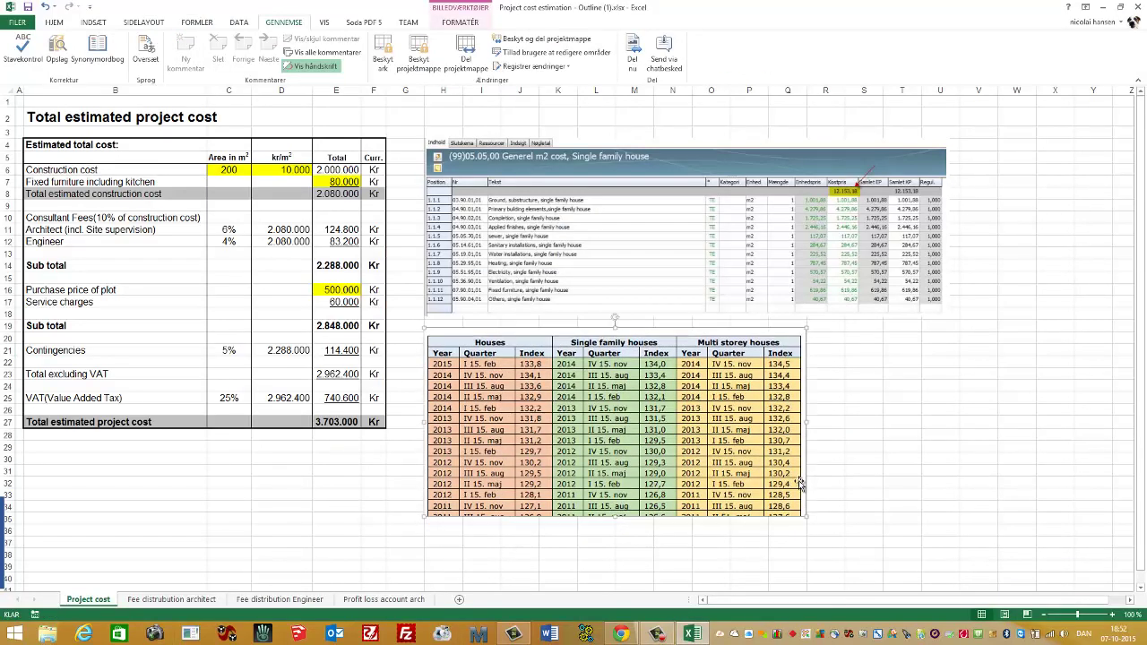
pyautogui.click(844, 442)
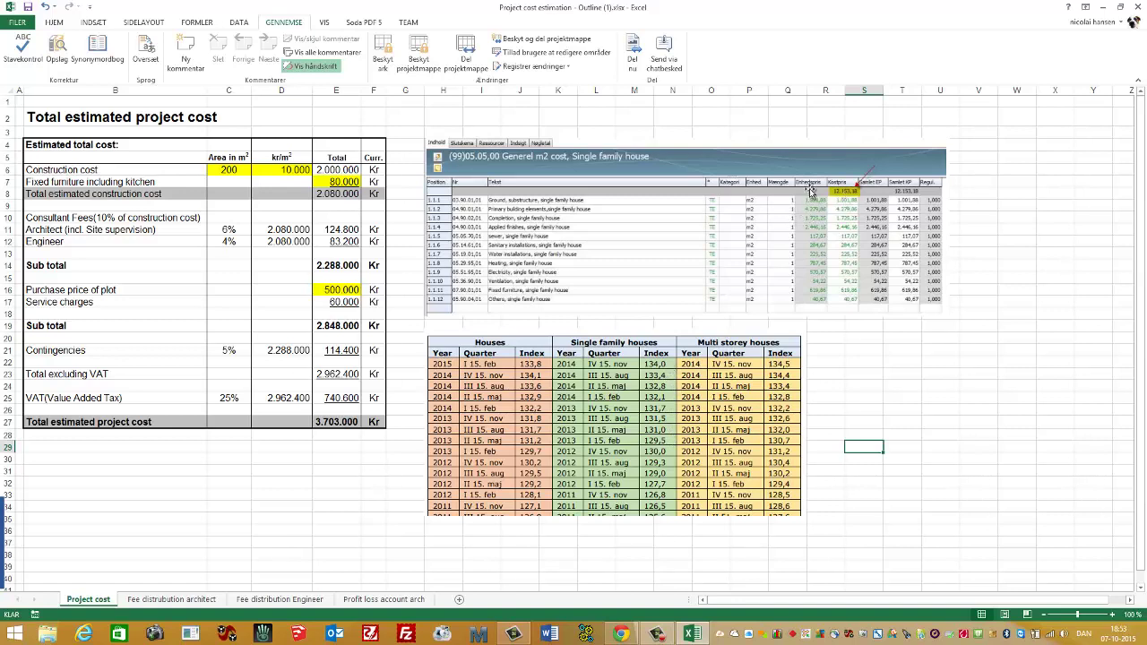
# Enter 14000 as the price per m² in D6, raising the total cost to 4.858.000 Kr
pyautogui.click(298, 169)
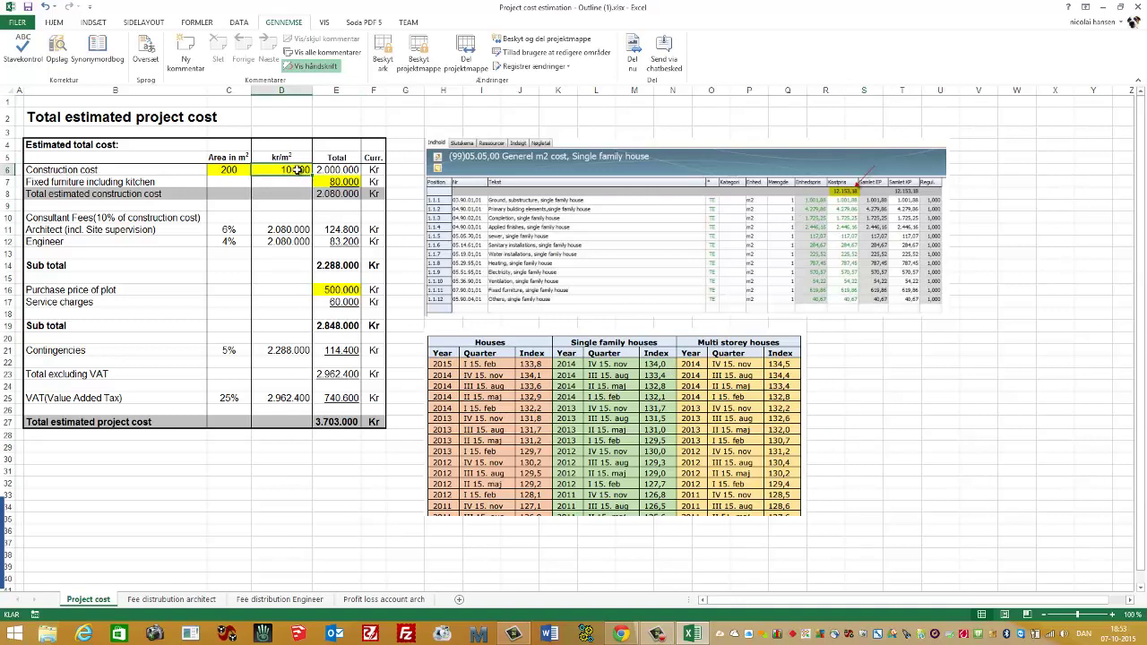
pyautogui.write('1')
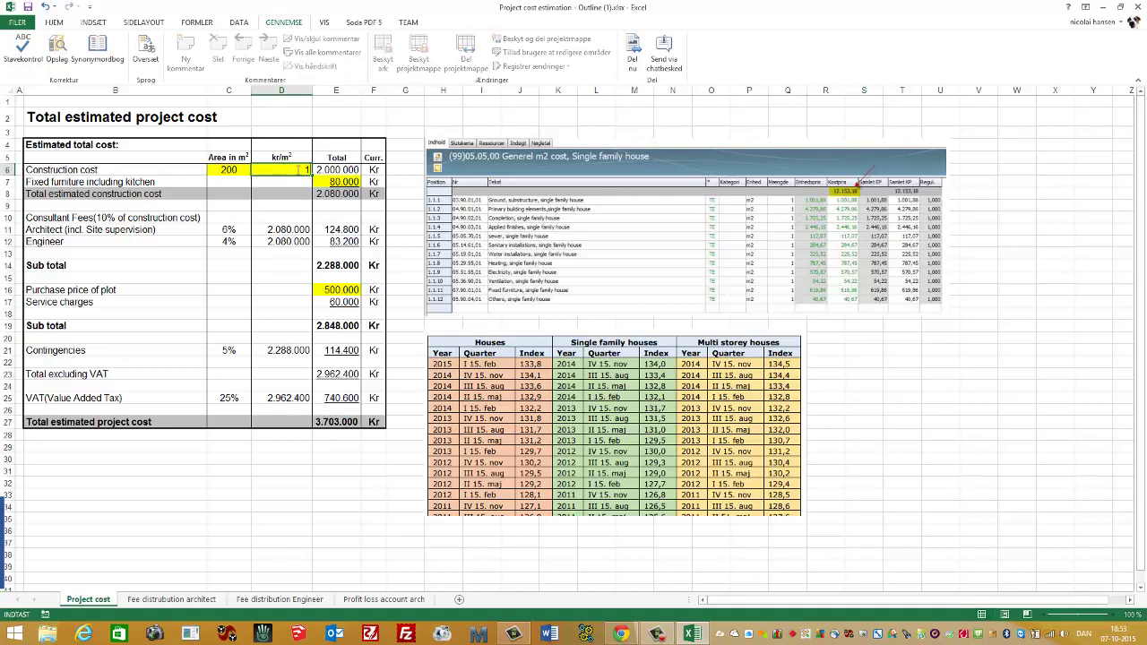
pyautogui.write('4000')
pyautogui.press('Return')
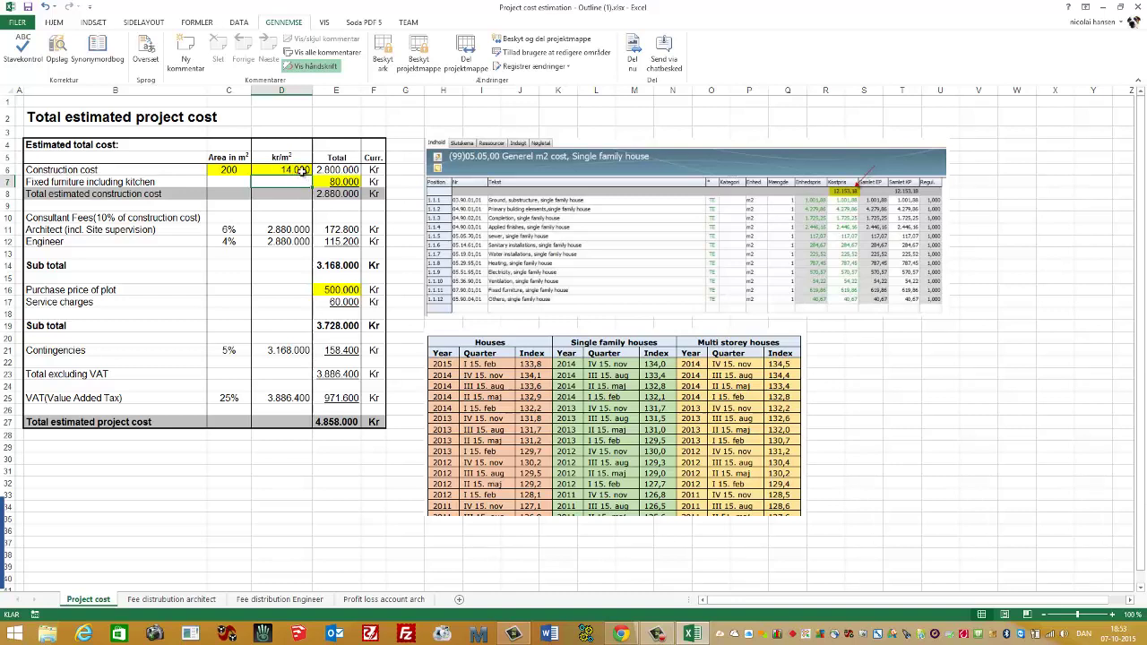
pyautogui.click(349, 182)
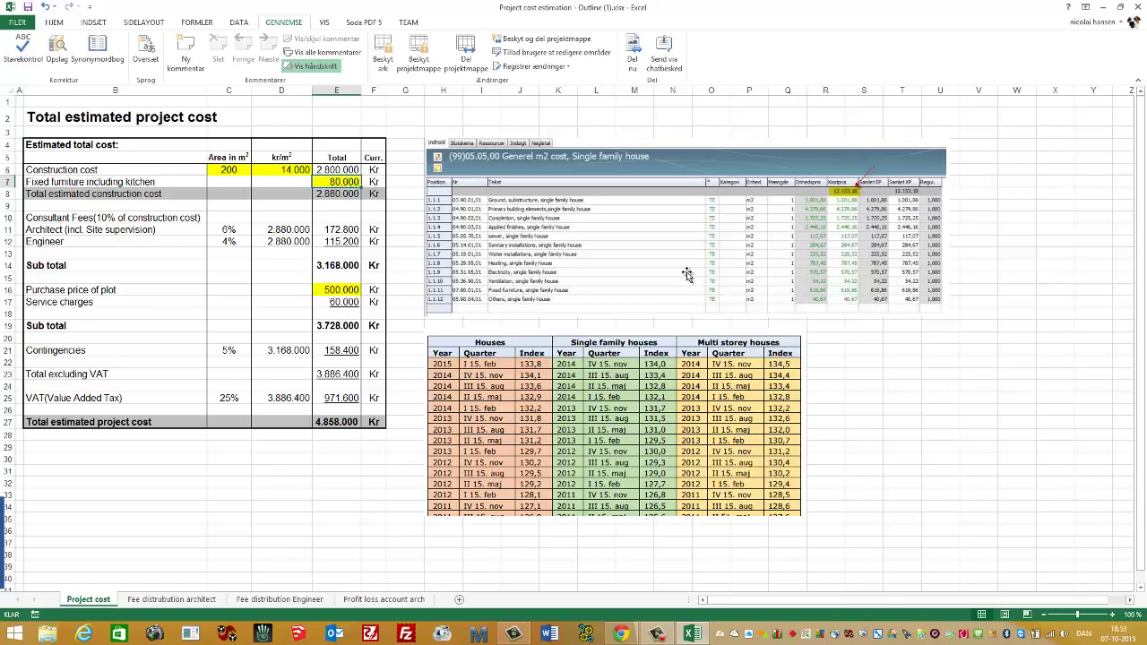
pyautogui.scroll(3, 919, 352)
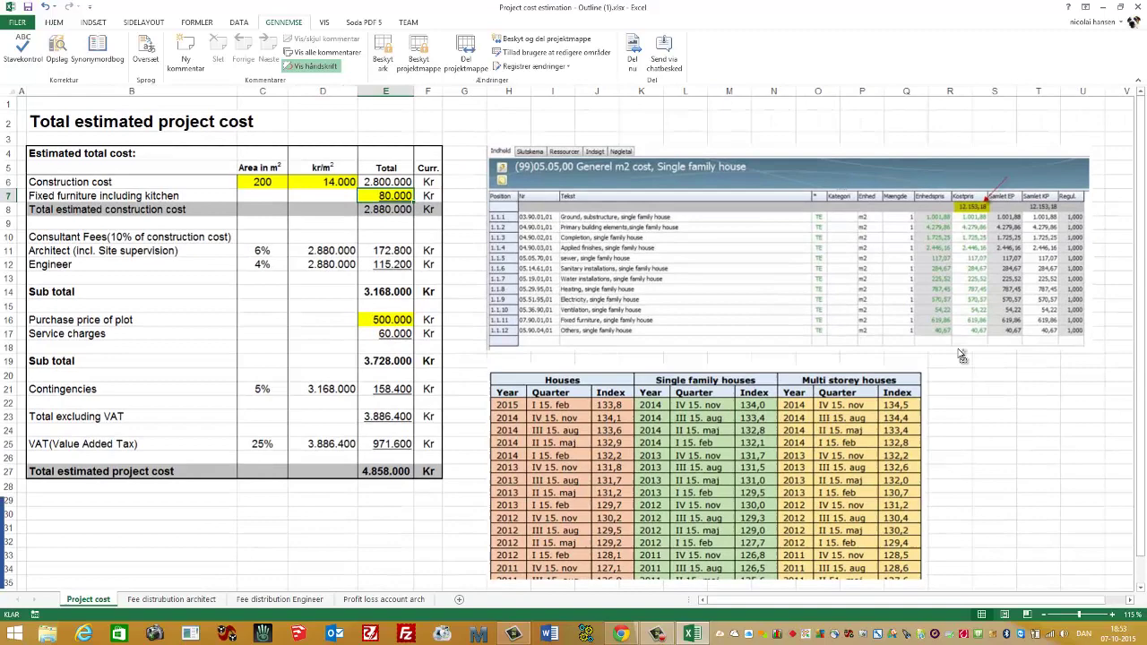
pyautogui.moveTo(800, 602); pyautogui.dragTo(842, 602)
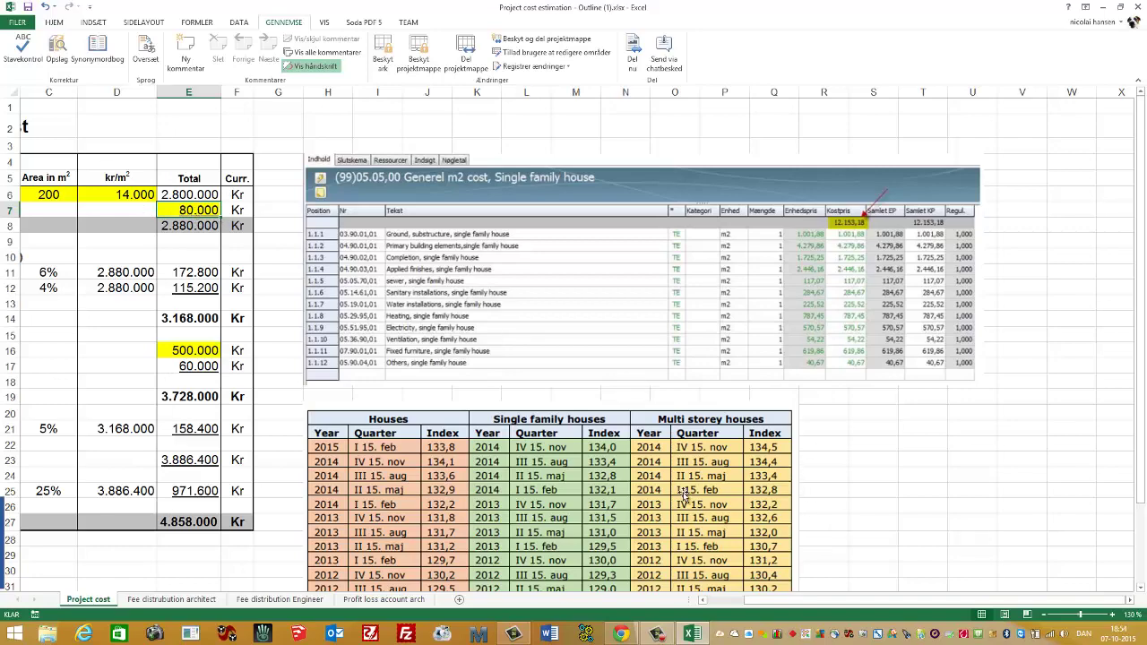
pyautogui.scroll(-1, 379, 187)
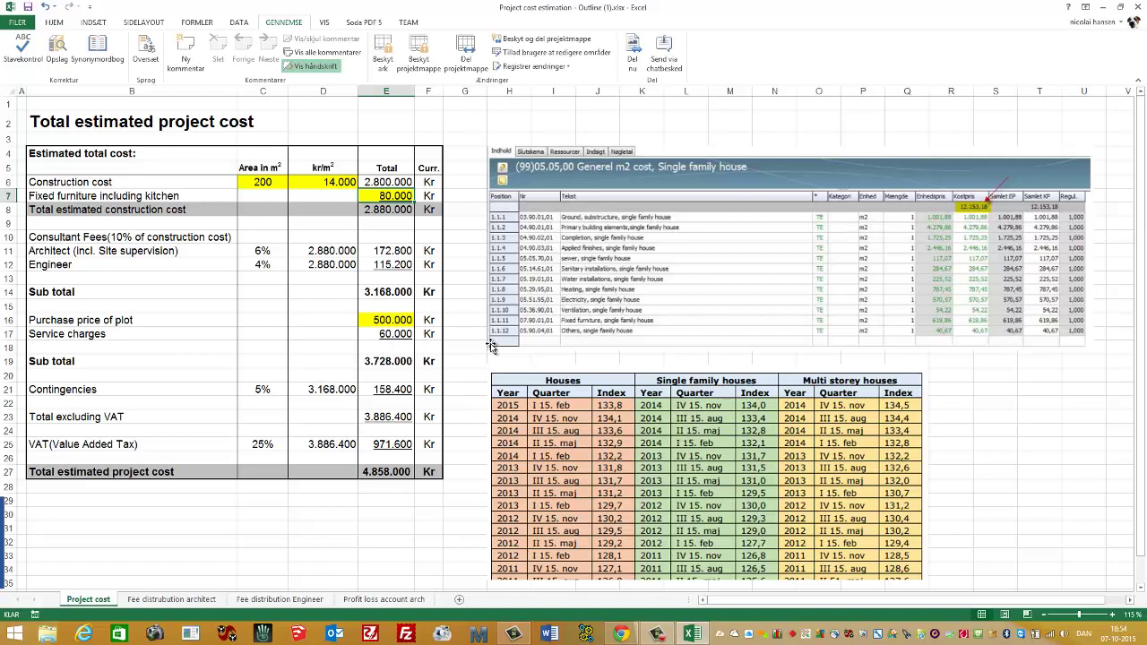
# Close the cost index PDF, go to Links > English, and list all 320 BEC m² price results
pyautogui.click(622, 636)
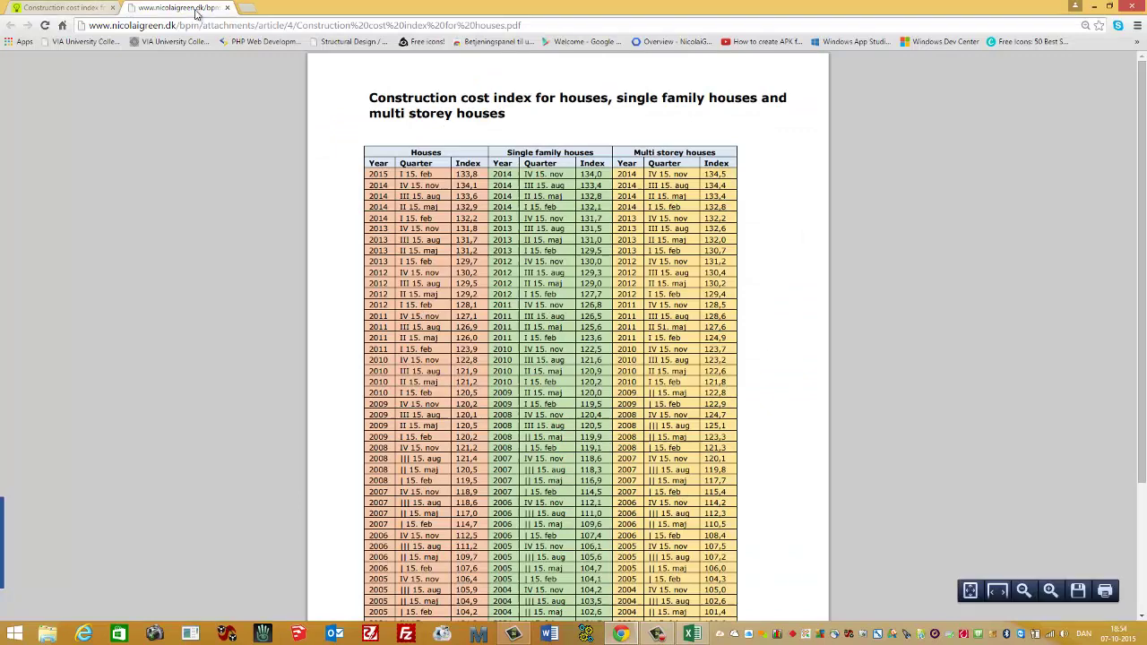
pyautogui.click(228, 8)
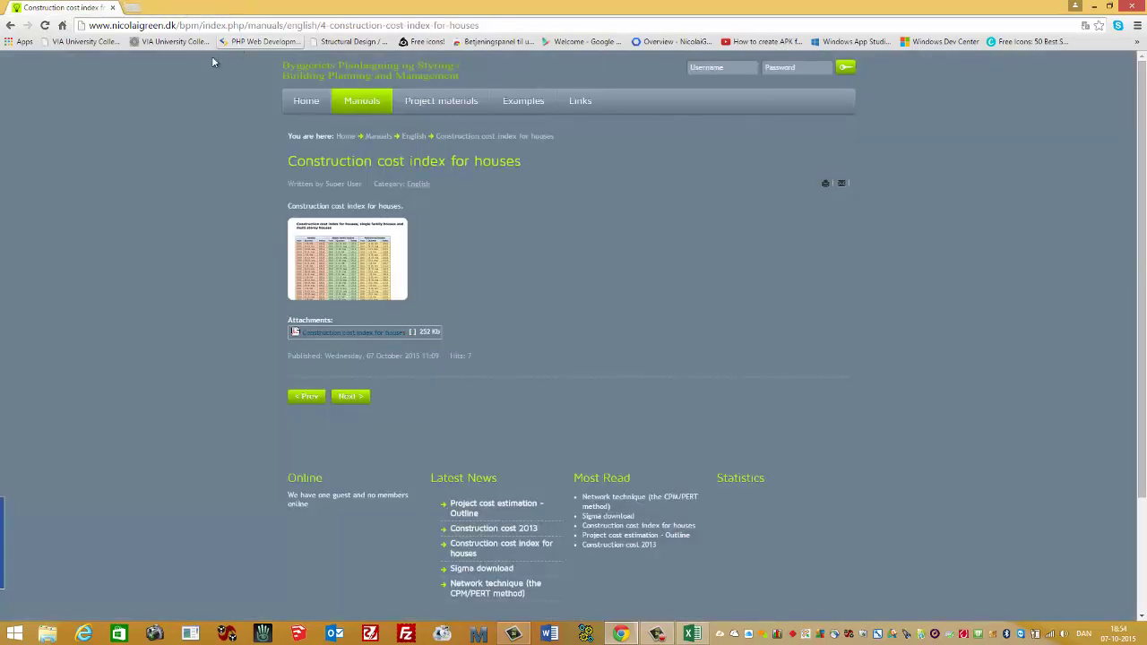
pyautogui.moveTo(568, 112)
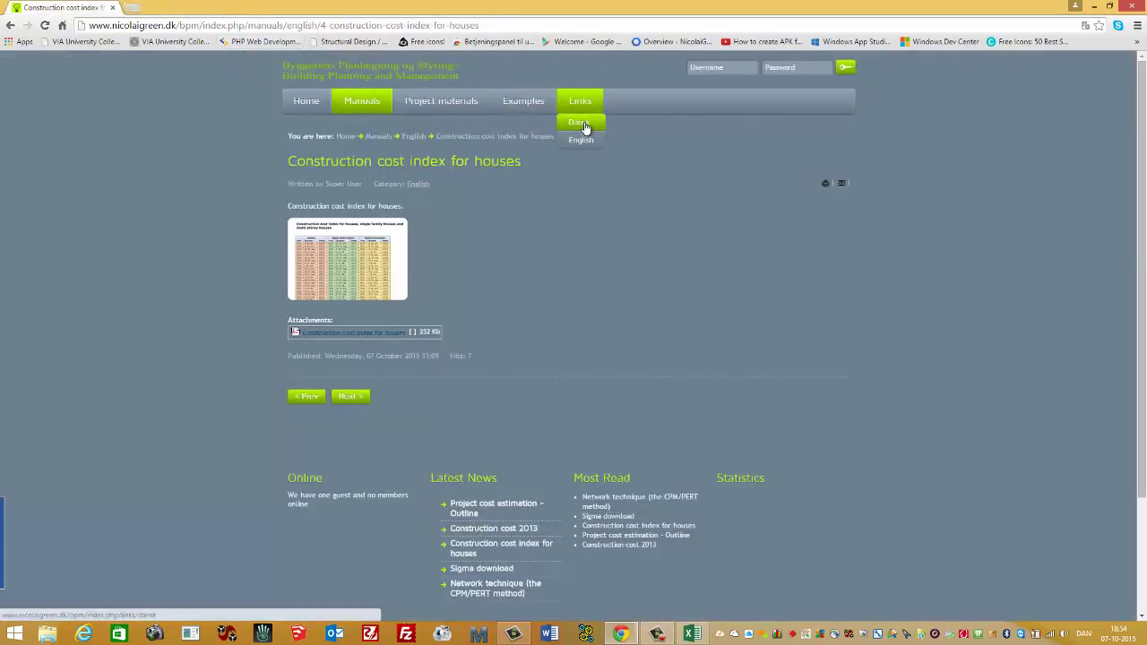
pyautogui.click(580, 140)
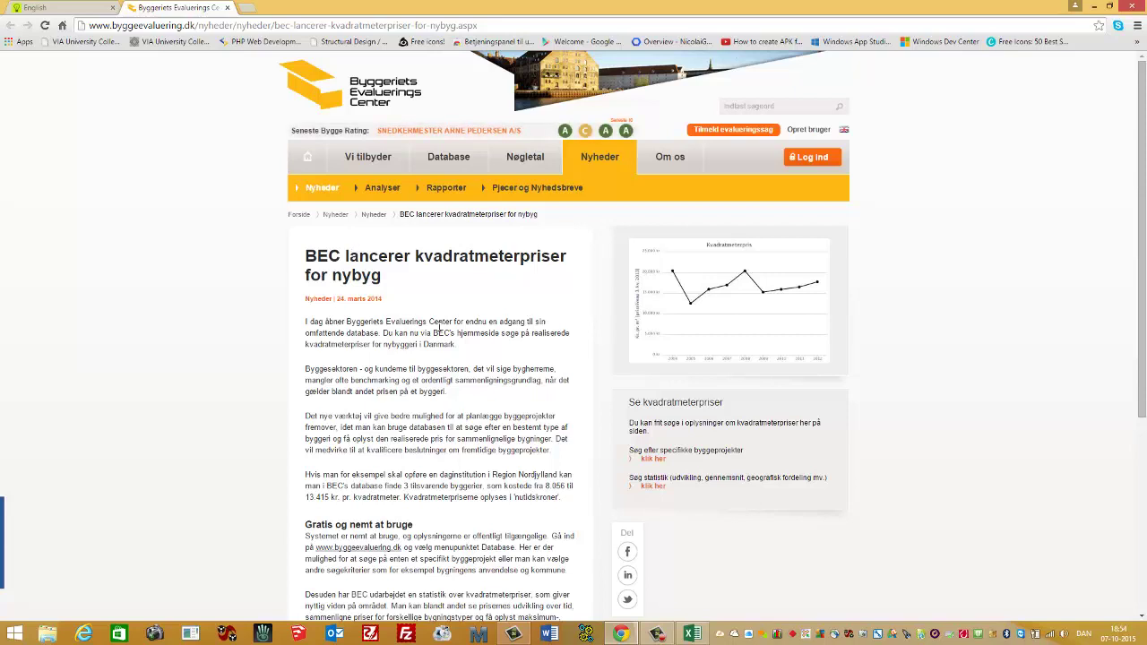
pyautogui.scroll(-3, 456, 313)
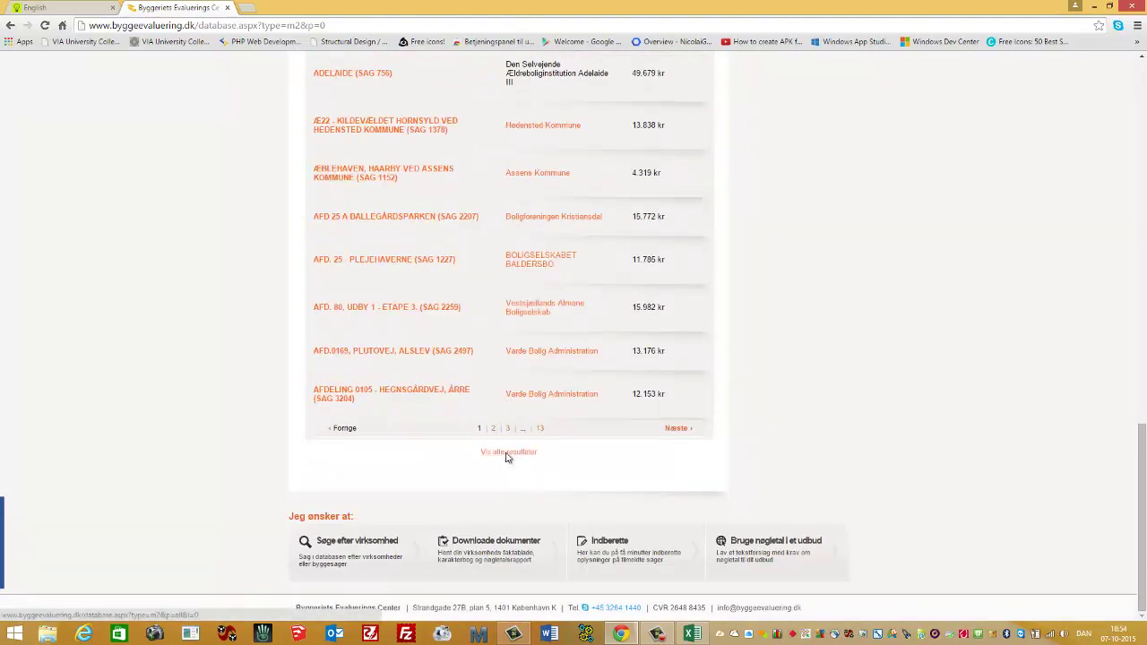
pyautogui.click(507, 457)
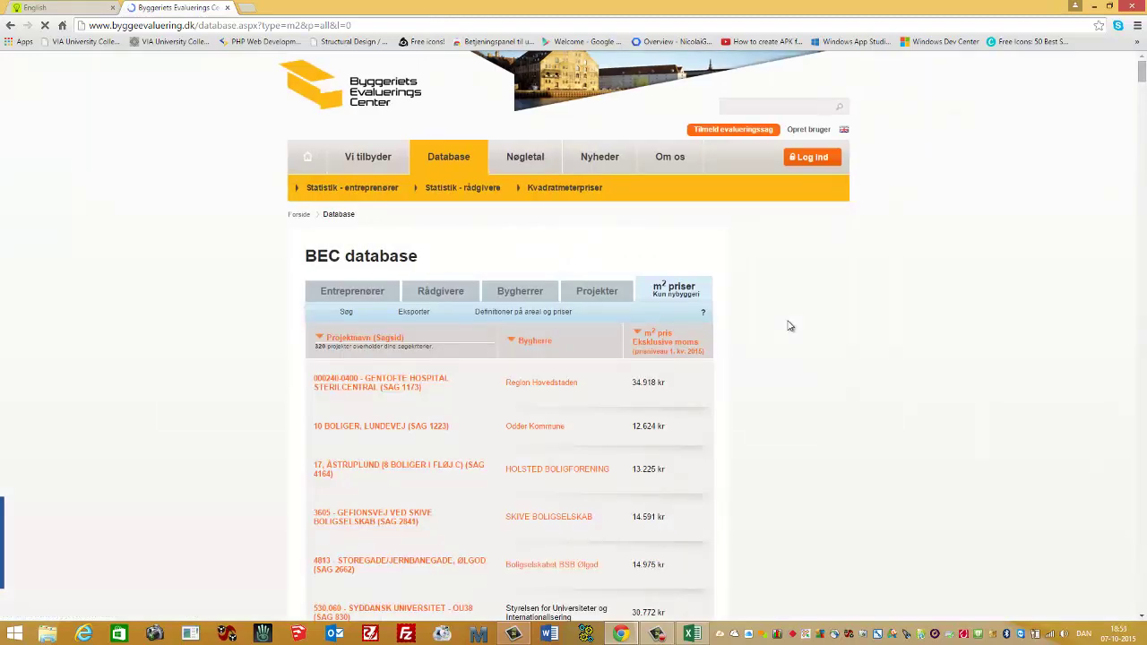
# Search the BEC price list for 'horsens' and step through the matches to the Stensballe row at 15.529 kr
pyautogui.hotkey('ctrl', 'f')
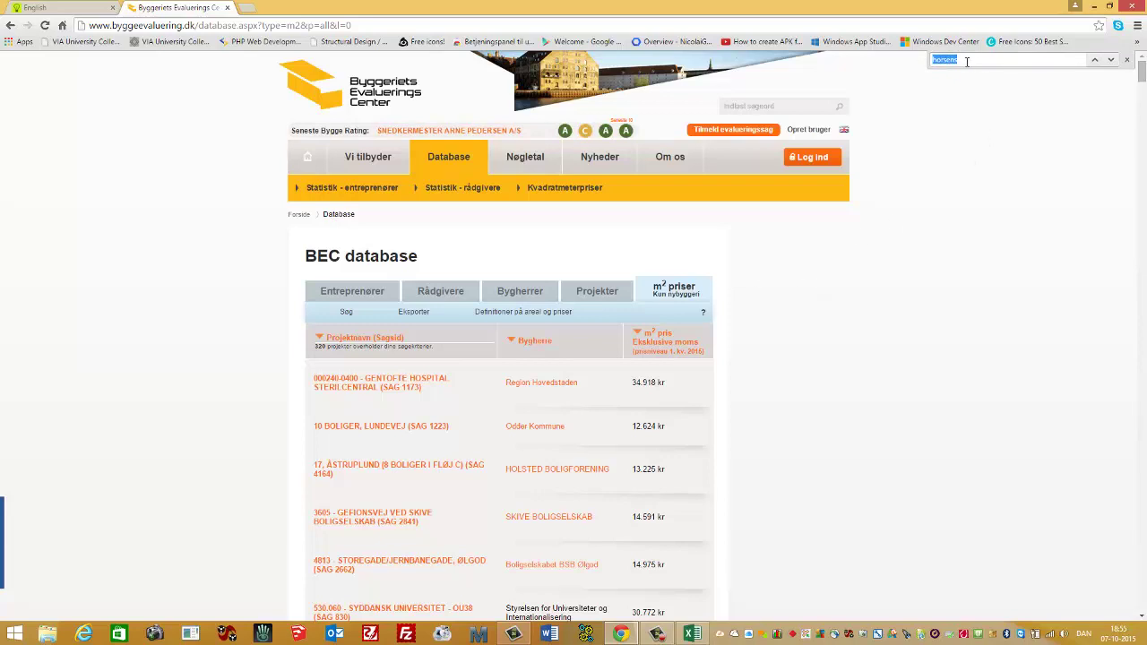
pyautogui.press('Return')
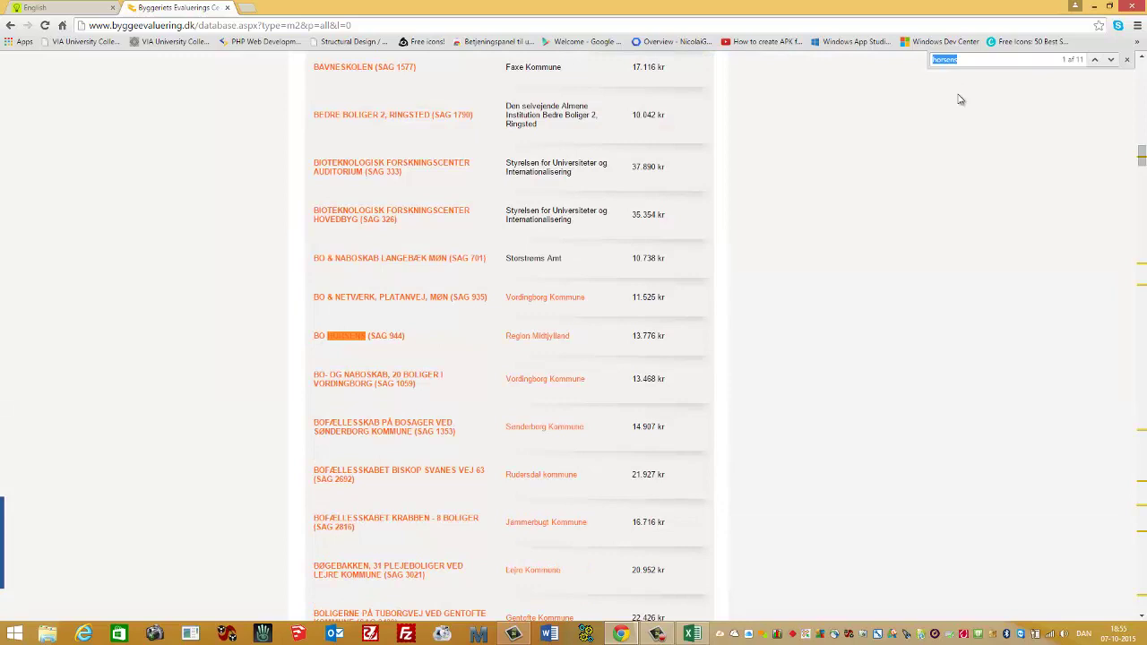
pyautogui.press('Return')
pyautogui.press('Return')
pyautogui.press('Return')
pyautogui.press('Return')
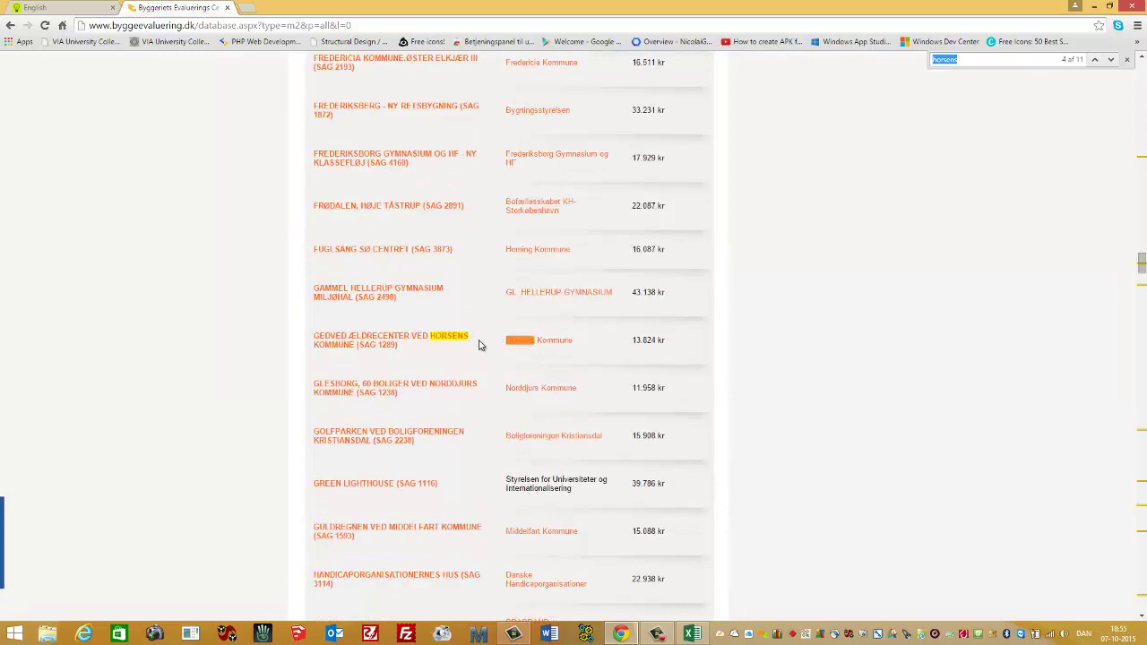
pyautogui.press('Return')
pyautogui.press('Return')
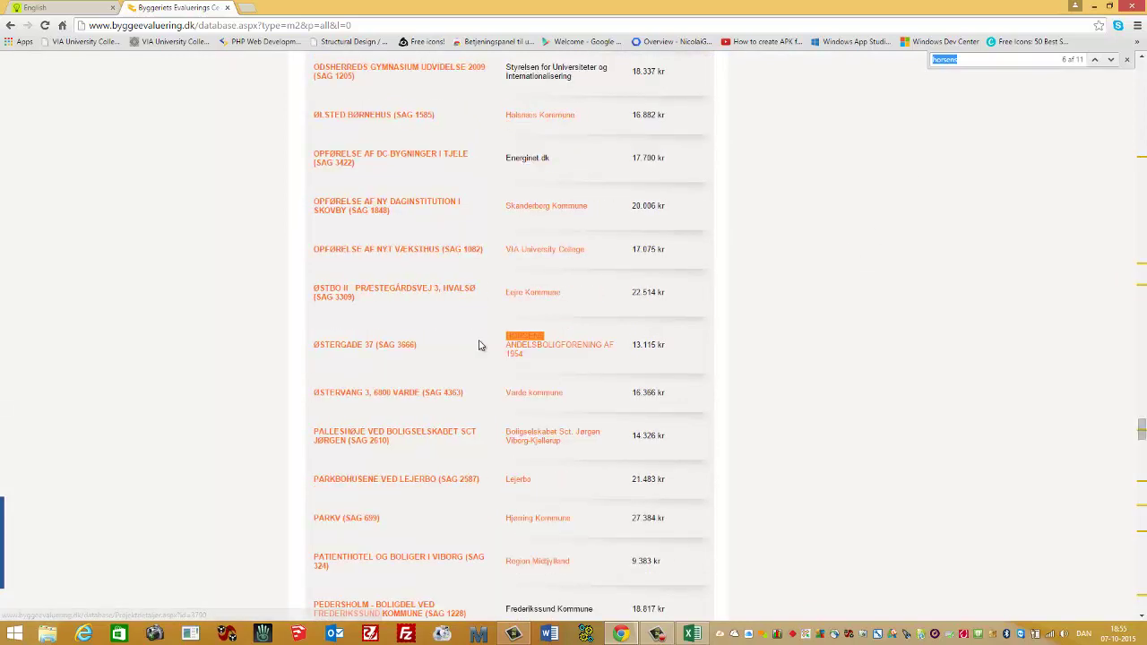
pyautogui.press('Return')
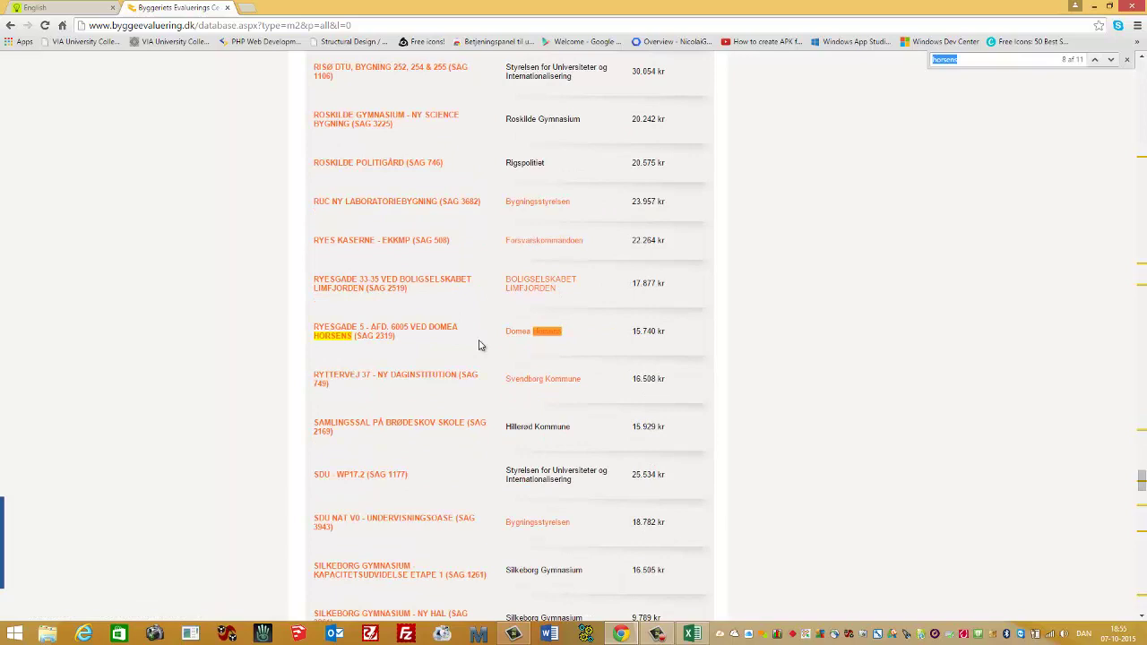
pyautogui.press('Return')
pyautogui.press('Return')
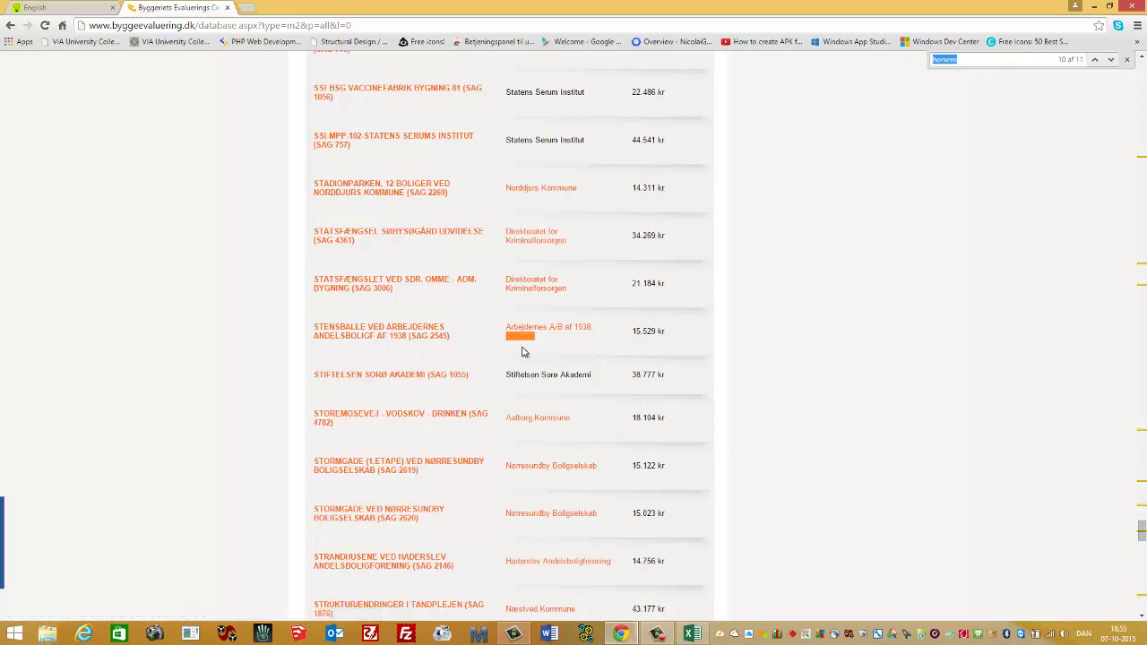
pyautogui.click(226, 338)
pyautogui.click(1127, 60)
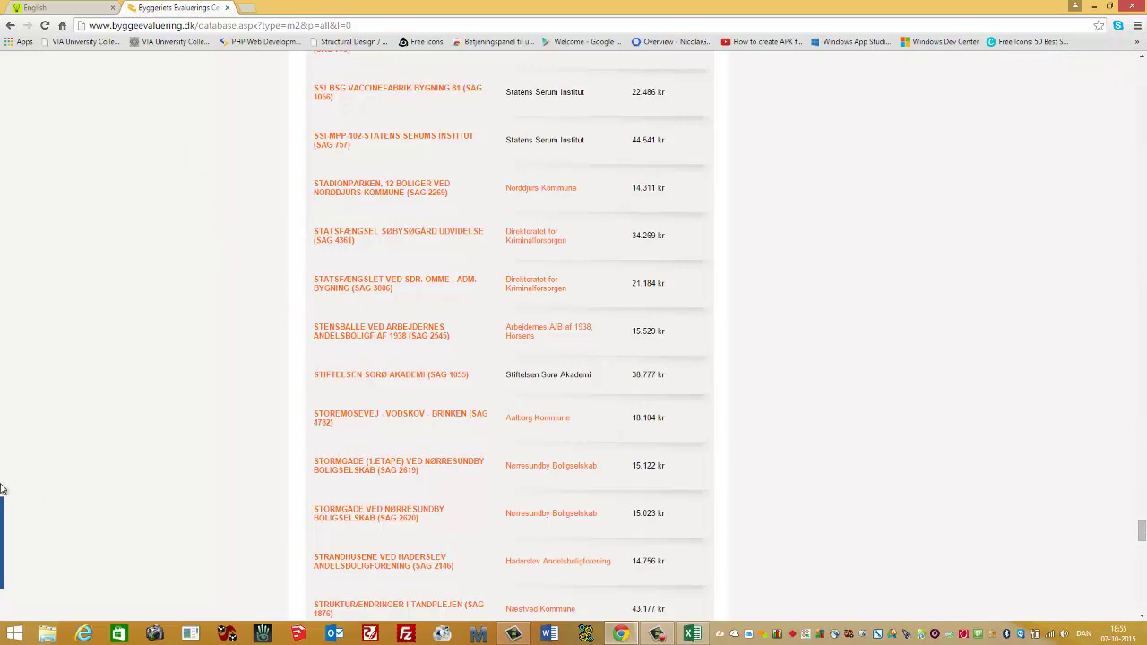
# Capture a Gadwin screenshot of the Stensballe row showing 15.529 kr per m²
pyautogui.click(31, 535)
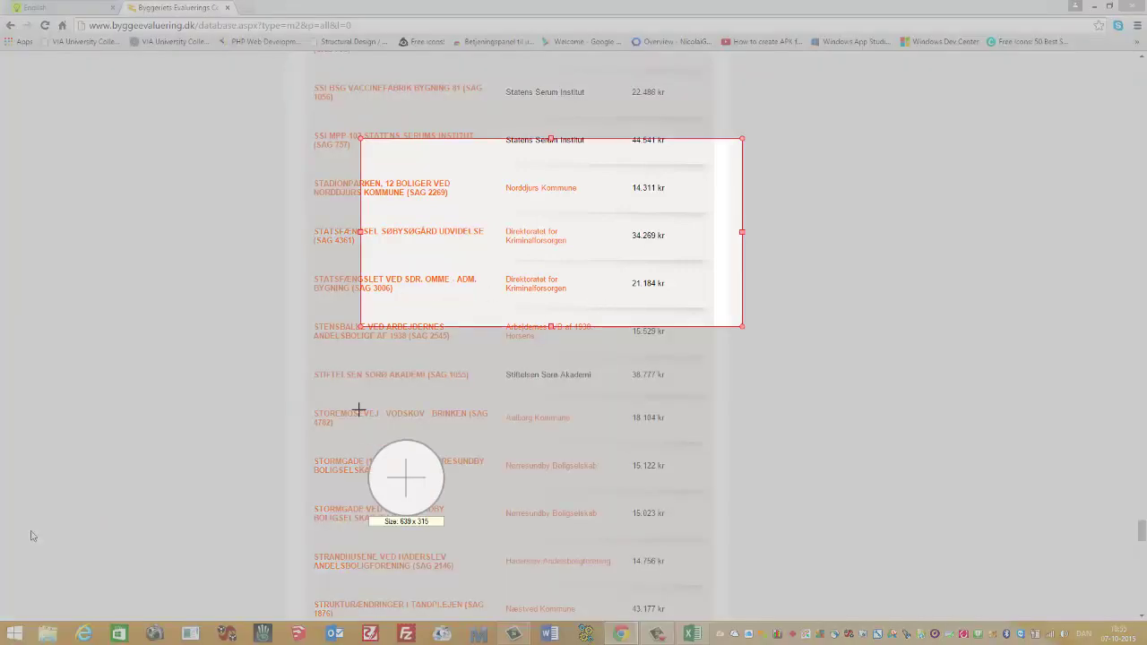
pyautogui.click(394, 323)
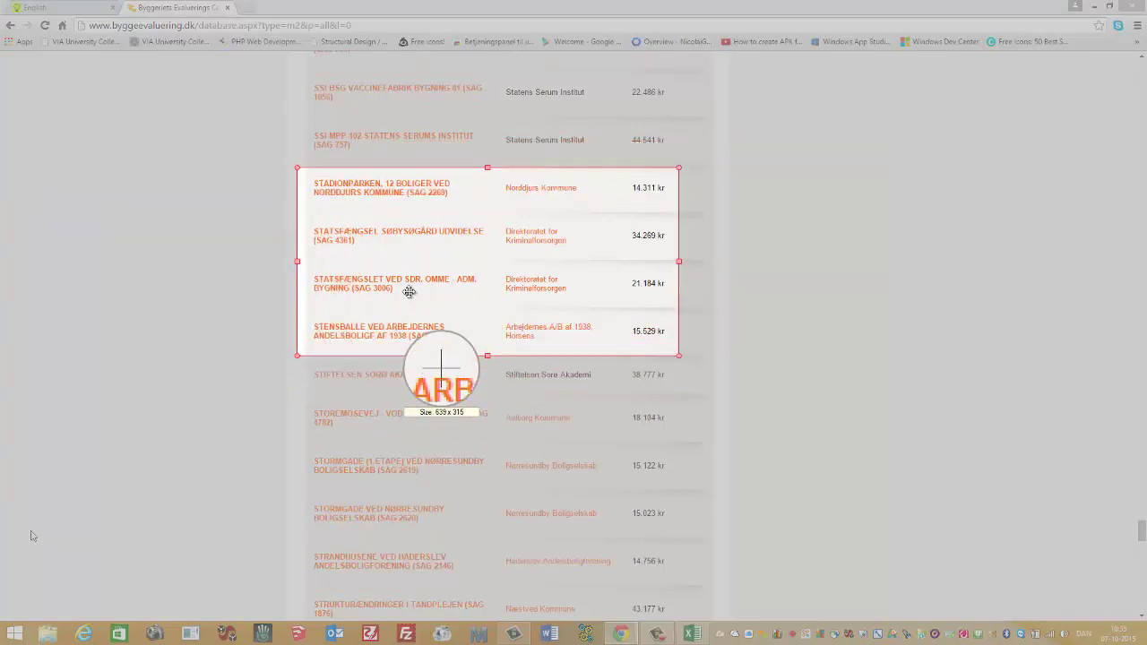
pyautogui.moveTo(488, 169); pyautogui.dragTo(490, 308)
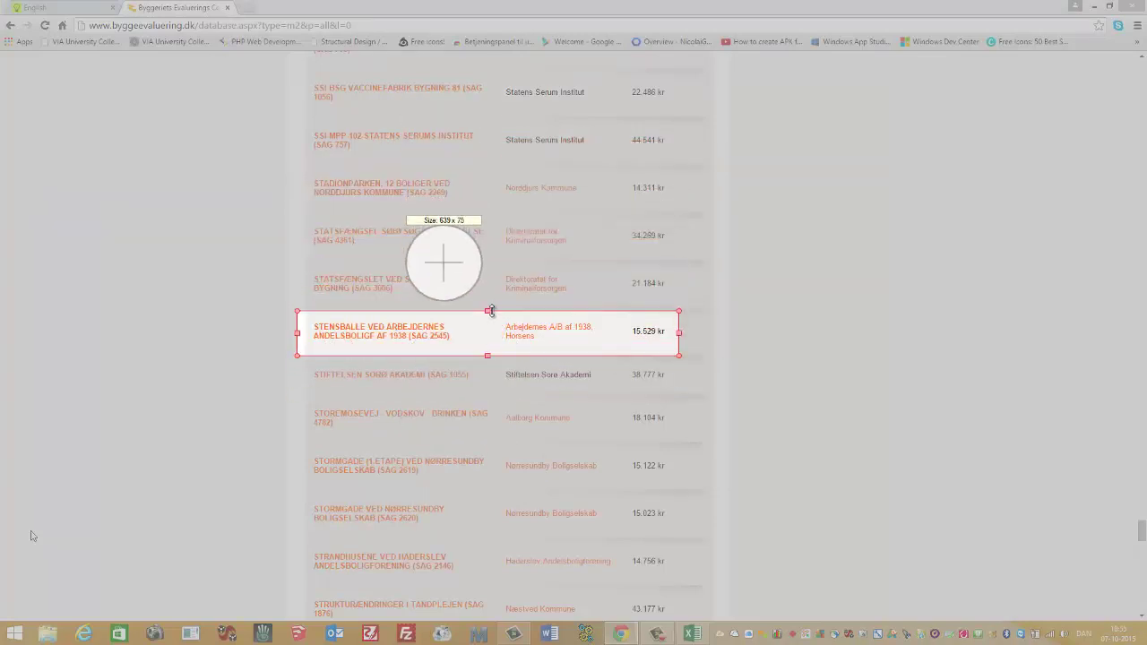
pyautogui.moveTo(678, 331); pyautogui.dragTo(722, 332)
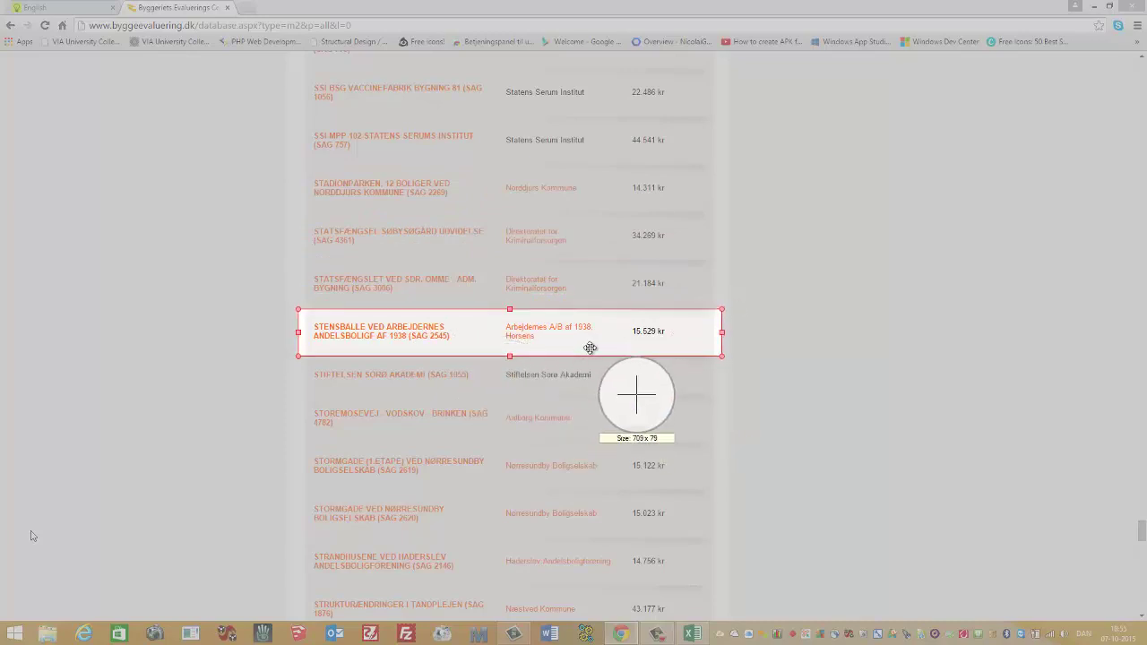
pyautogui.press('Return')
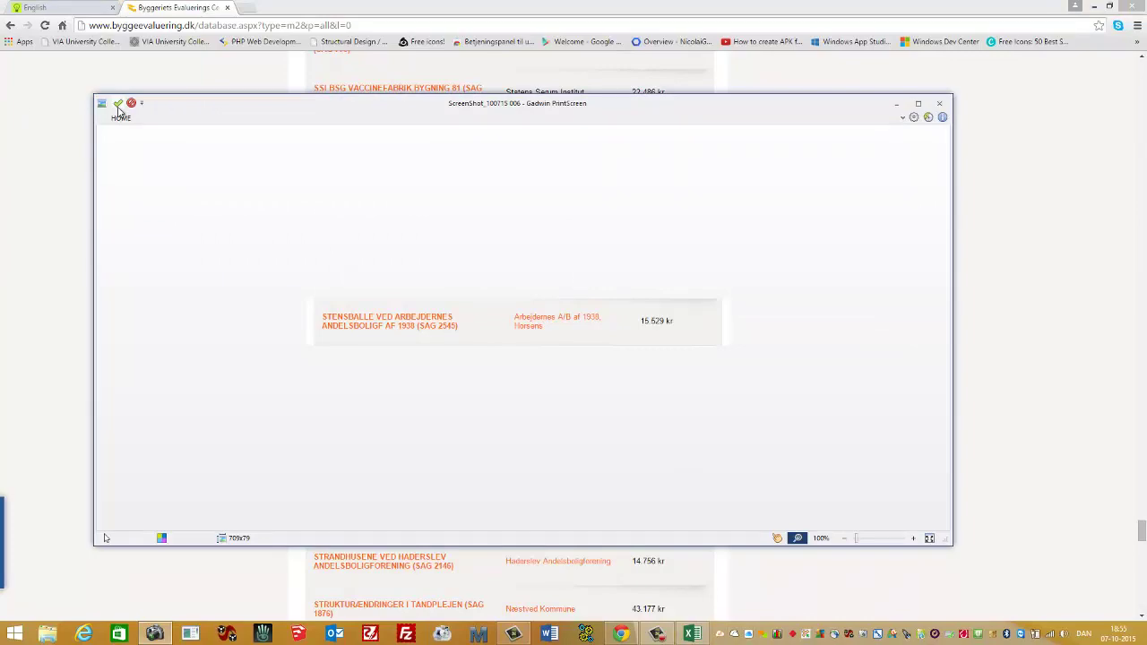
pyautogui.click(117, 103)
# Paste the Stensballe row image into the workbook below the index table
pyautogui.click(692, 634)
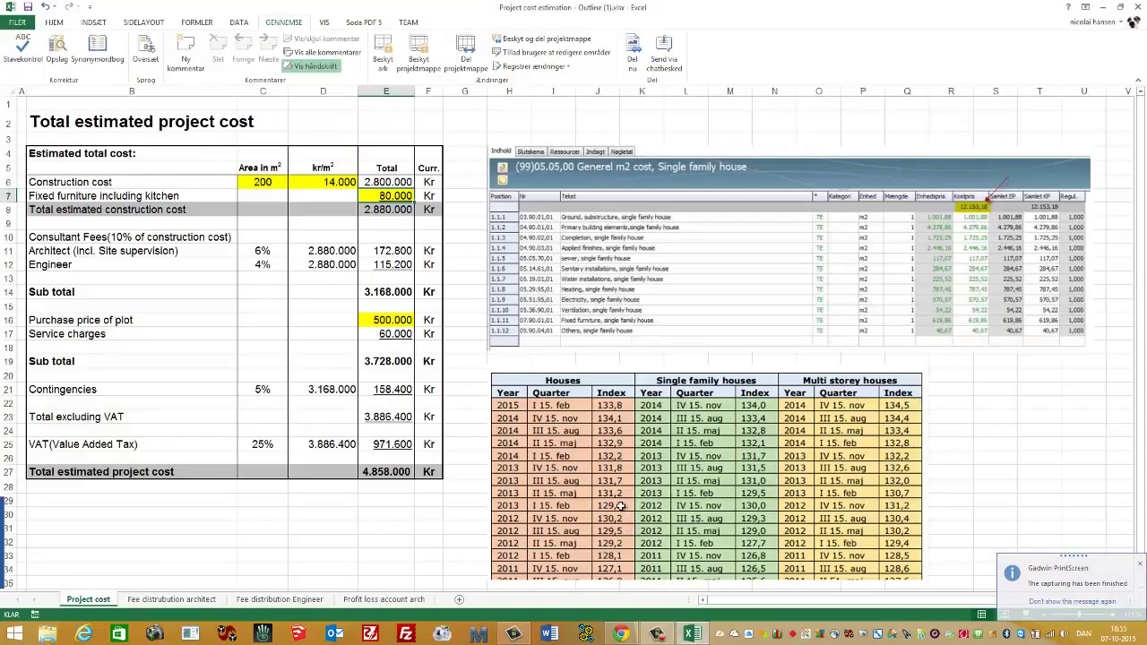
pyautogui.scroll(-3, 558, 492)
pyautogui.click(517, 476)
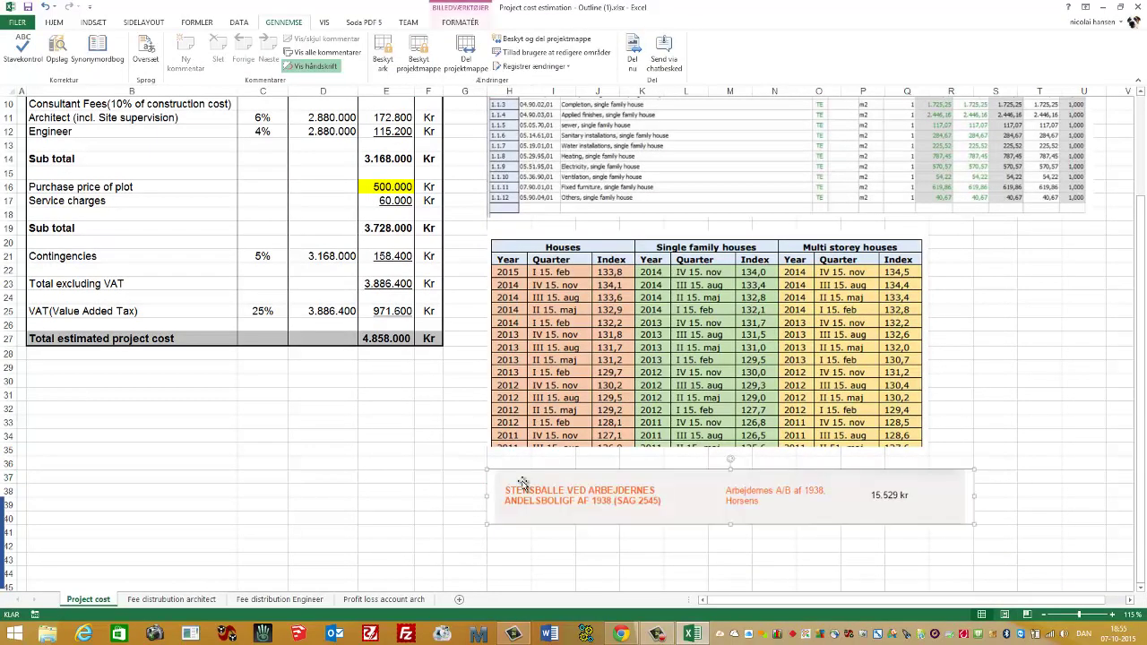
pyautogui.click(437, 479)
pyautogui.scroll(2, 395, 489)
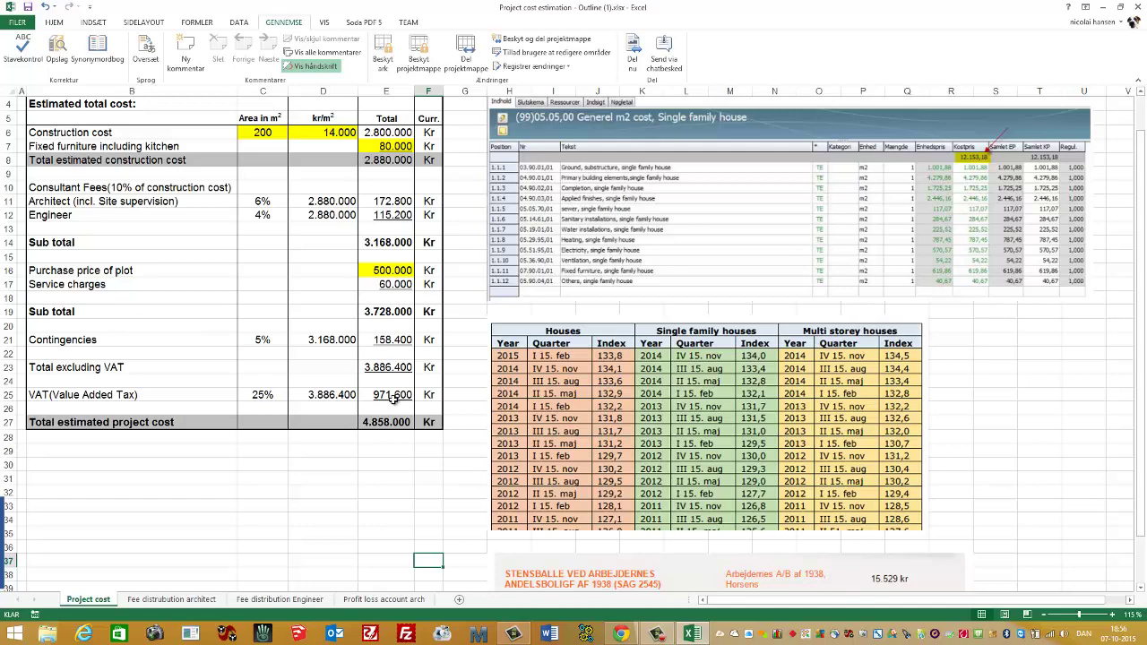
# Close the BEC page and view Horsens plot prices, showing Galgehøj i Stensballe plots at 790.000–969.000 kr
pyautogui.click(620, 634)
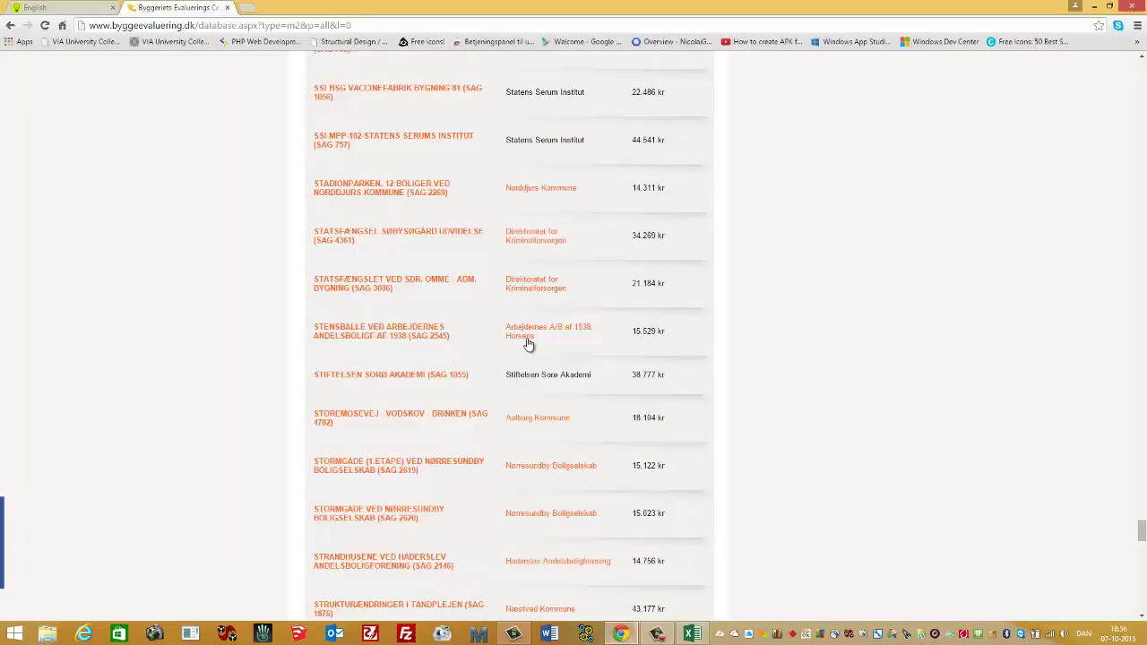
pyautogui.click(227, 7)
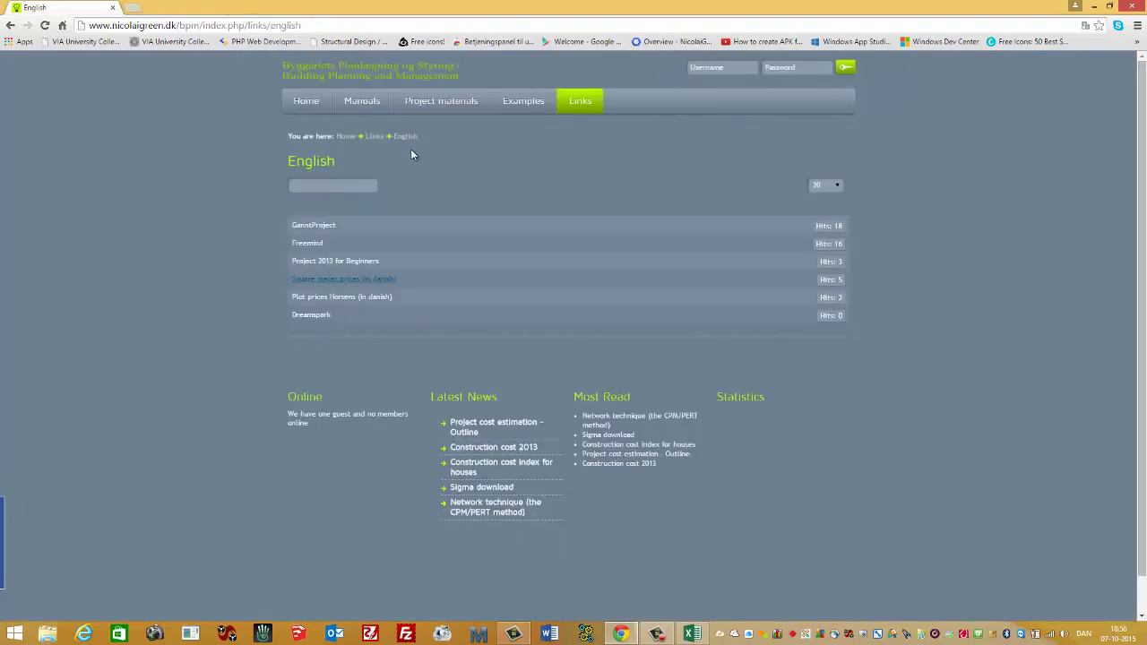
pyautogui.moveTo(578, 107)
pyautogui.click(580, 141)
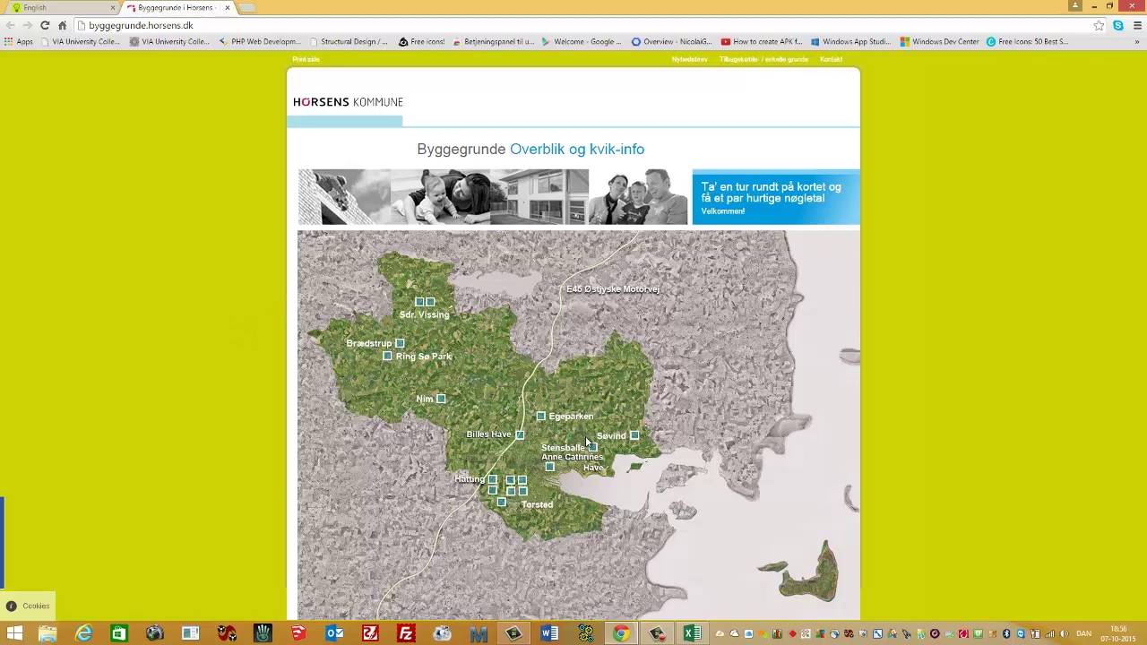
pyautogui.moveTo(592, 446)
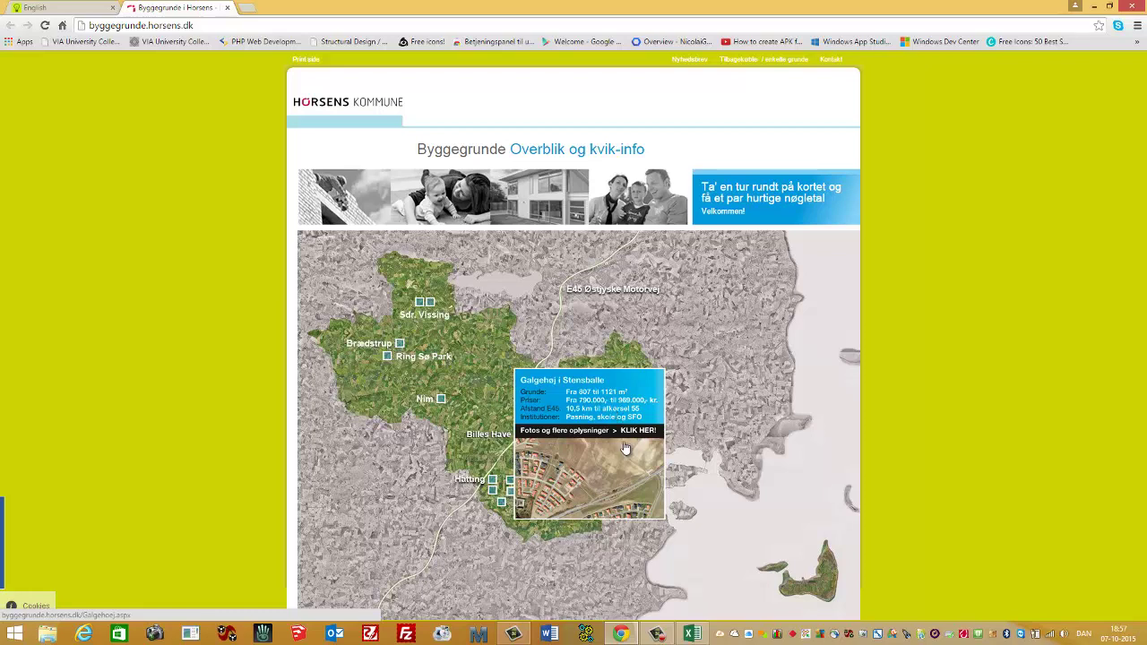
pyautogui.click(692, 633)
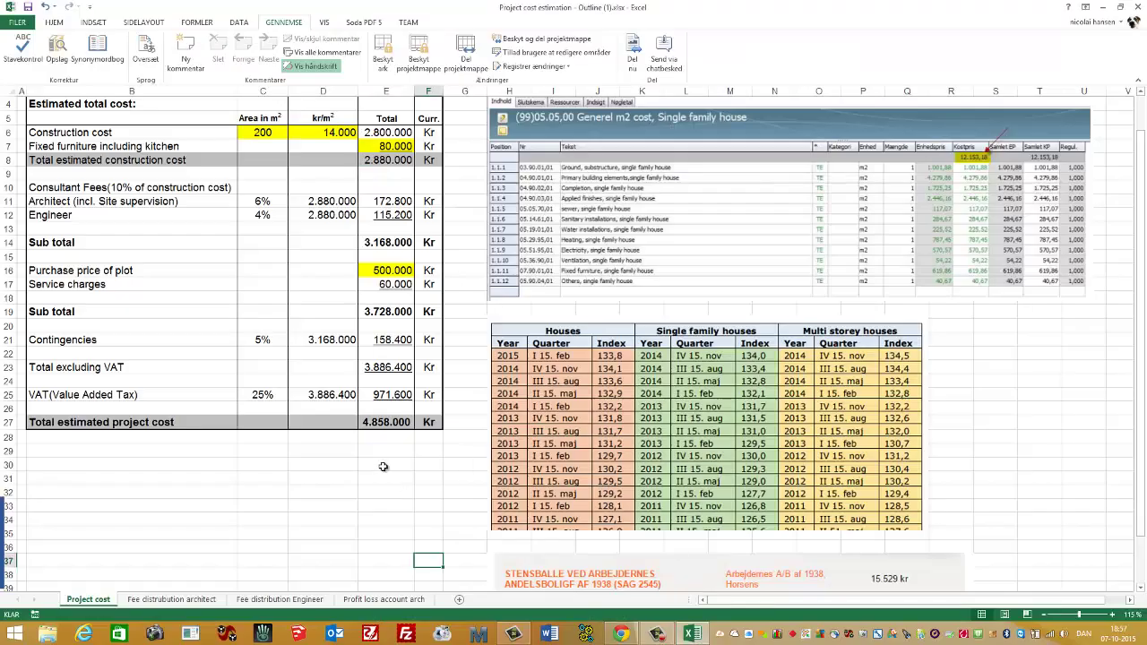
pyautogui.click(163, 479)
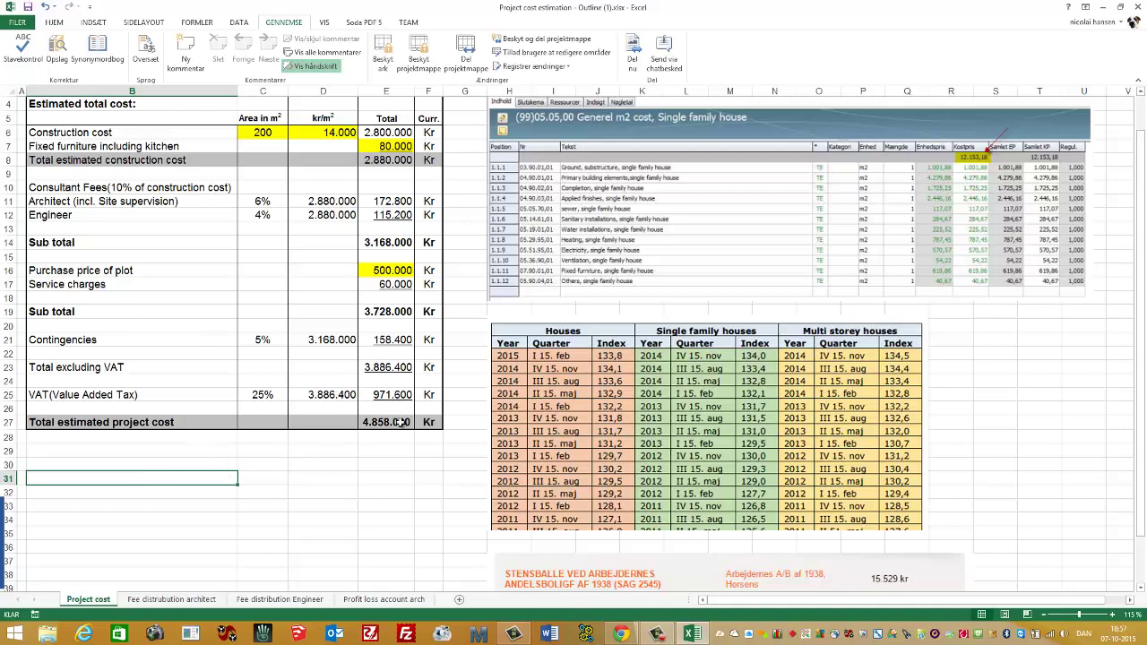
pyautogui.click(398, 272)
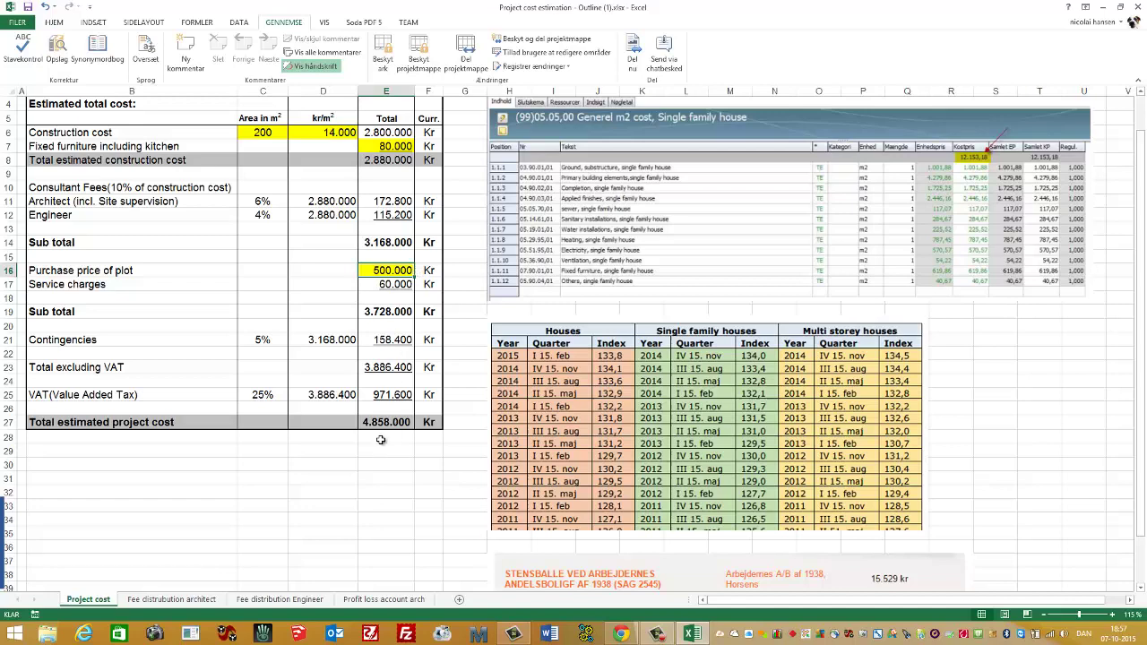
pyautogui.scroll(1, 381, 441)
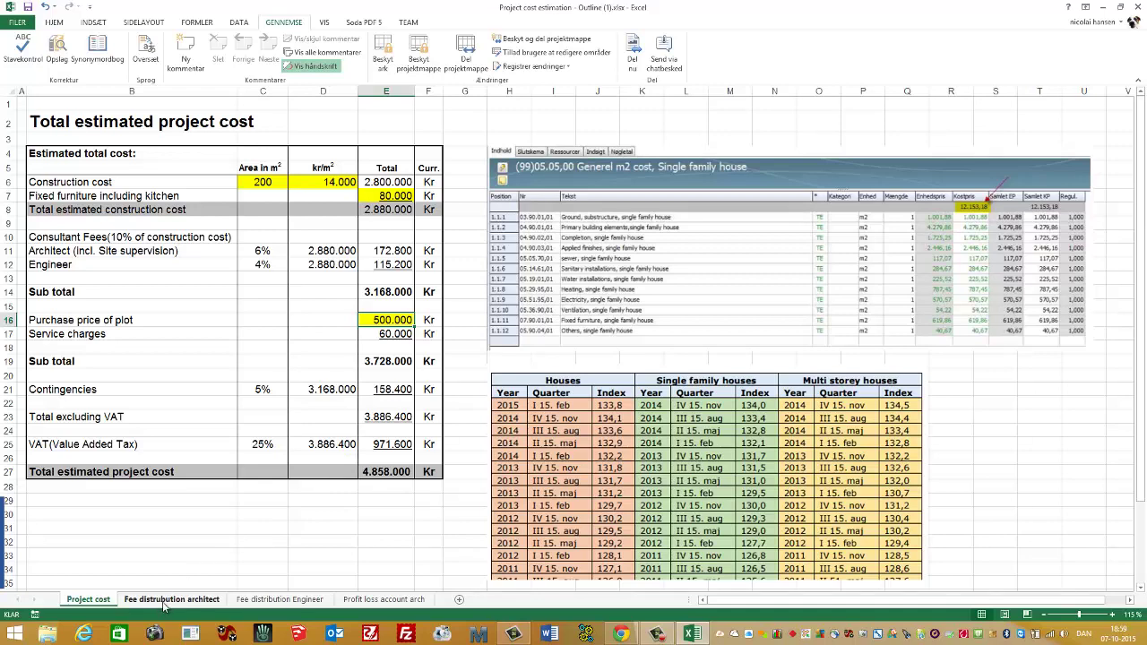
pyautogui.click(171, 599)
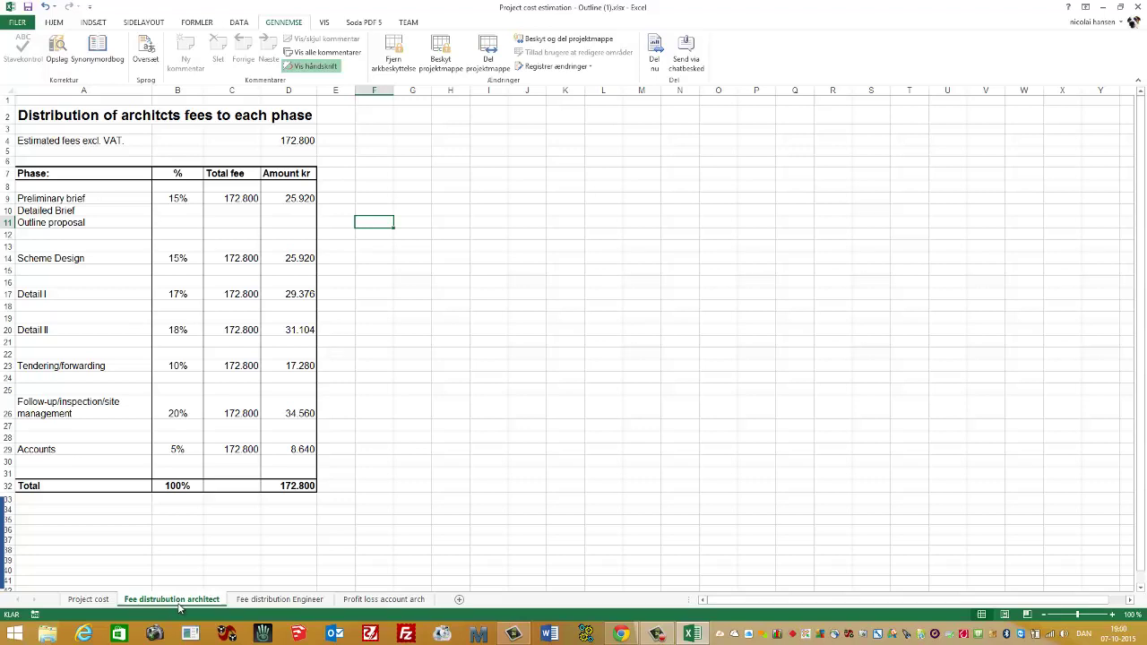
pyautogui.click(267, 600)
pyautogui.click(362, 601)
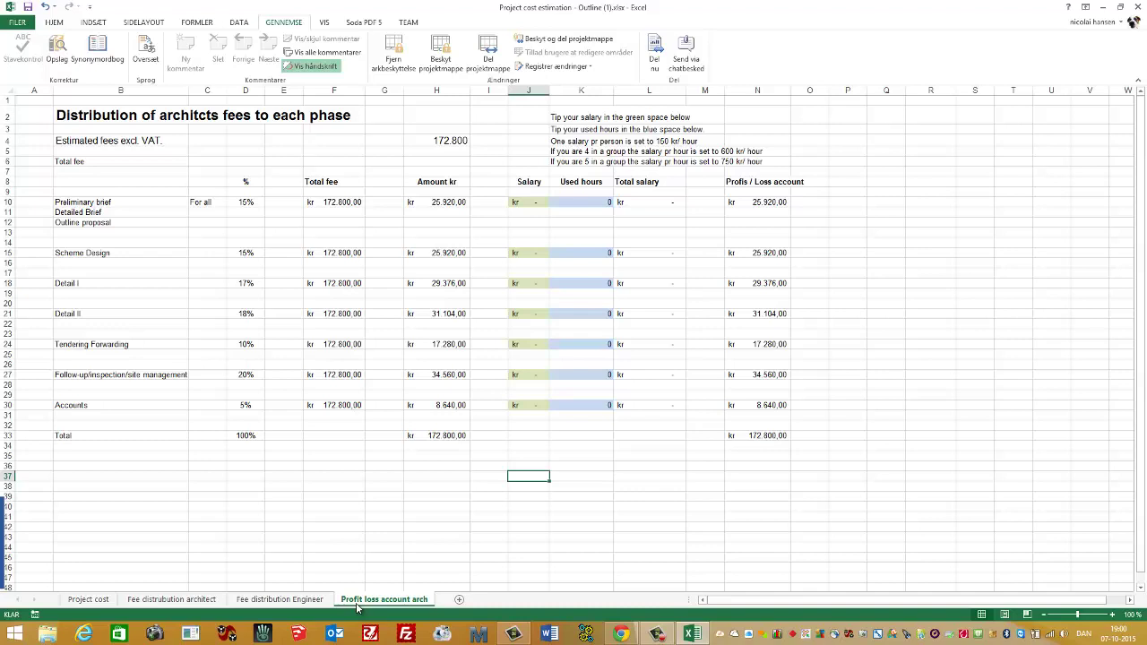
pyautogui.click(89, 599)
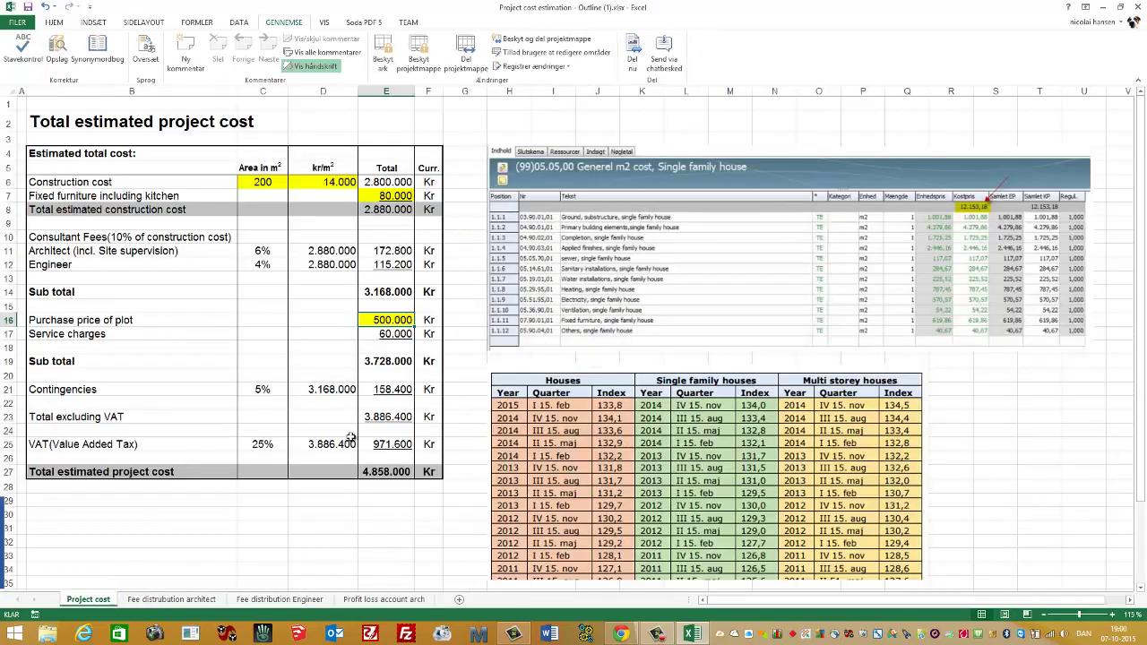